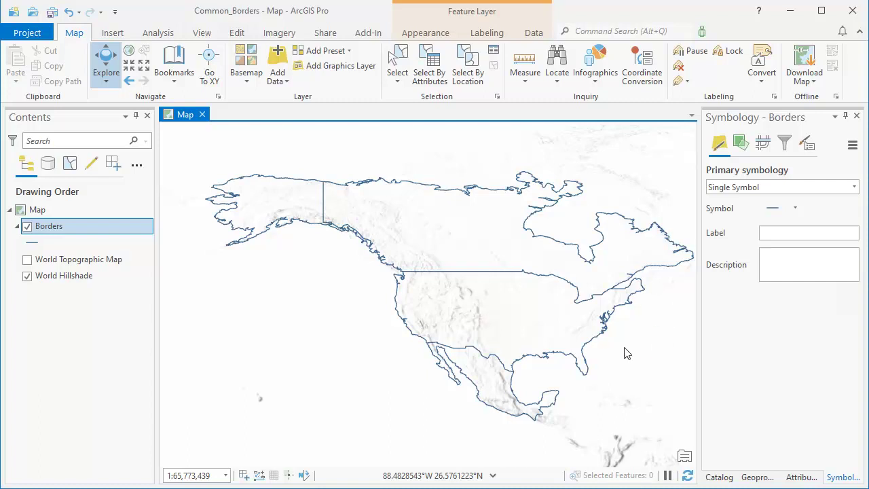
Step: Toggle the Borders layer's visibility off and on, and view the pop-ups of the United States and Canada border lines
click(28, 227)
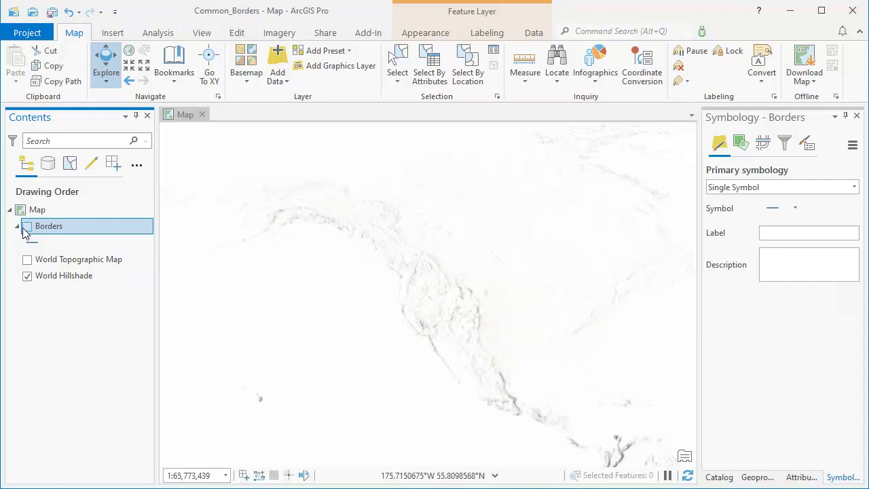
click(27, 227)
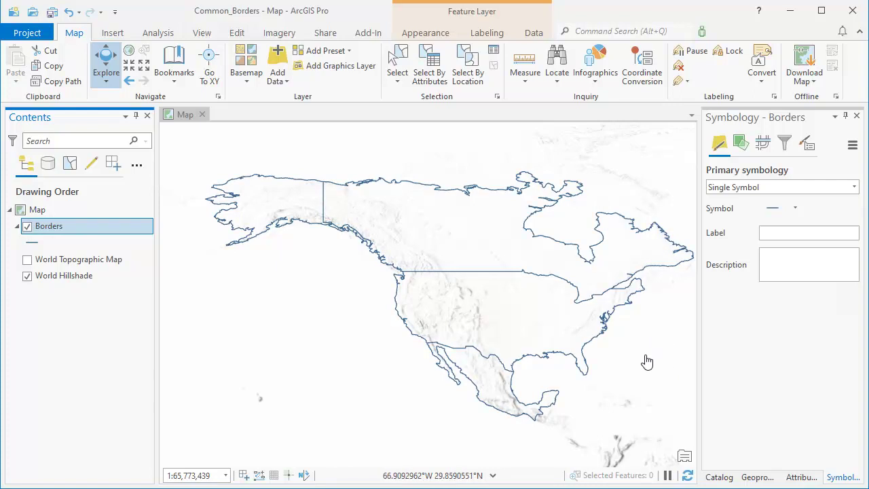
click(607, 330)
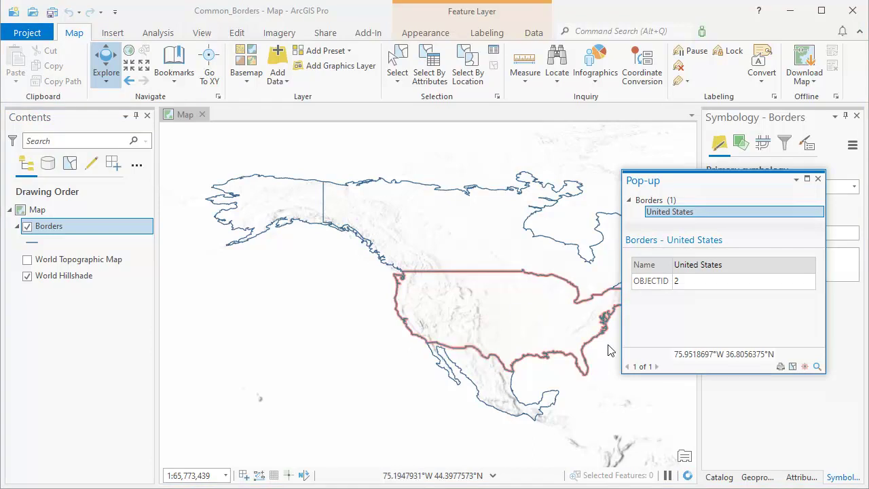
click(818, 178)
click(378, 258)
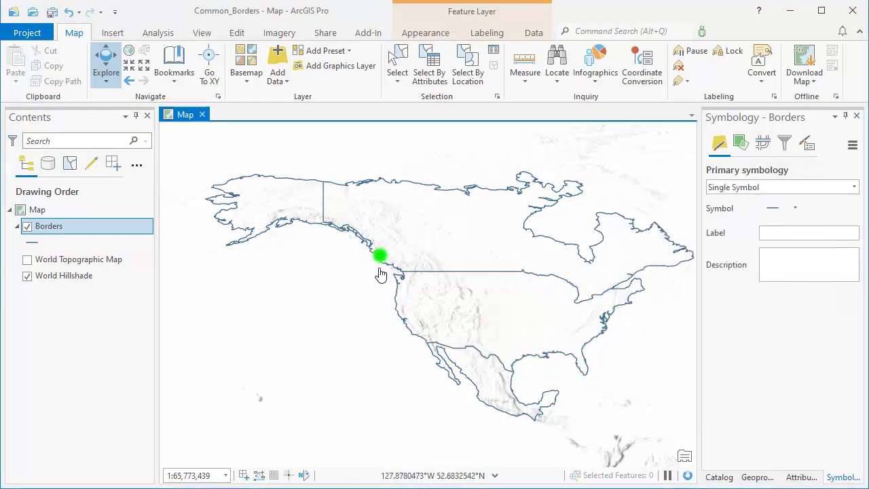
click(380, 262)
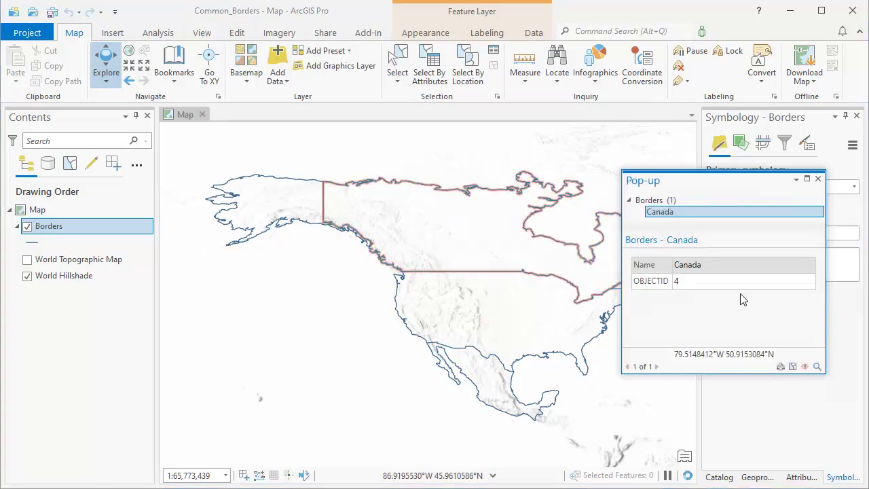
click(818, 179)
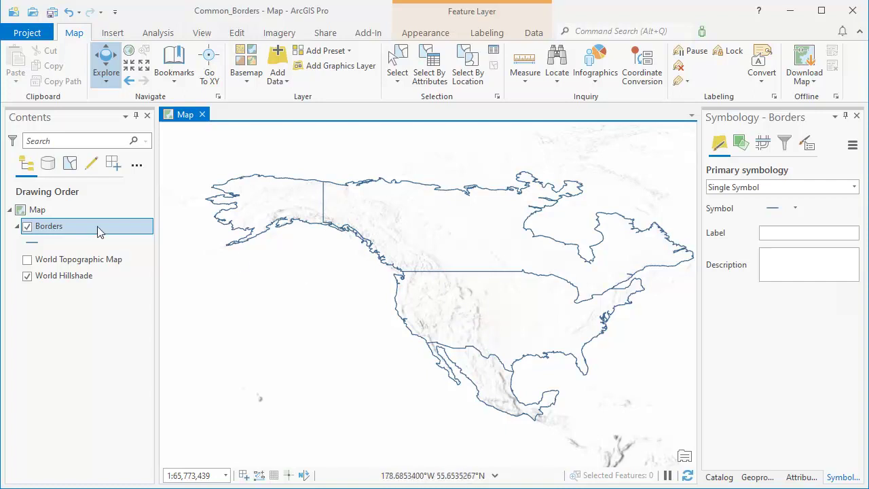
Step: Review the Borders layer's attribute table and close it
click(55, 227)
right_click(56, 228)
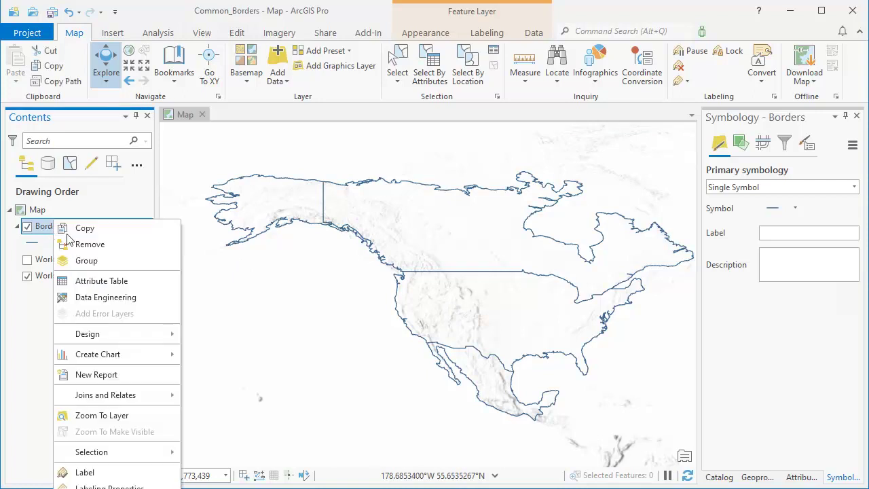
click(88, 282)
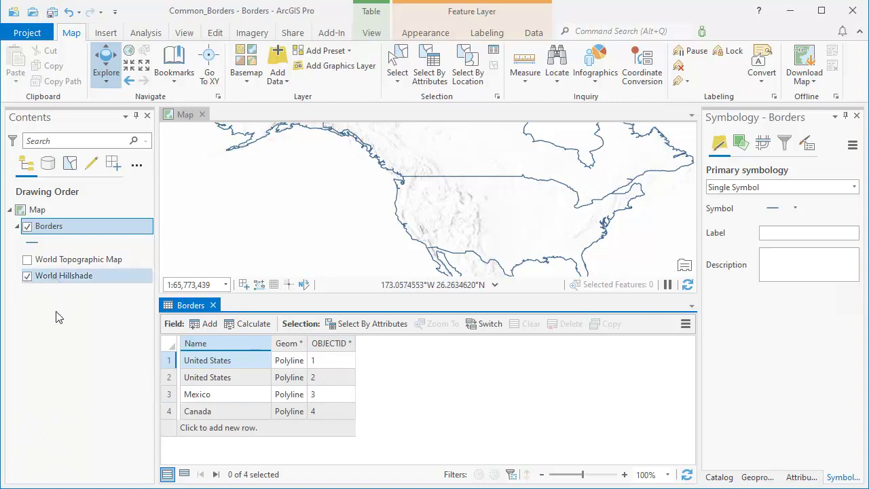
click(213, 305)
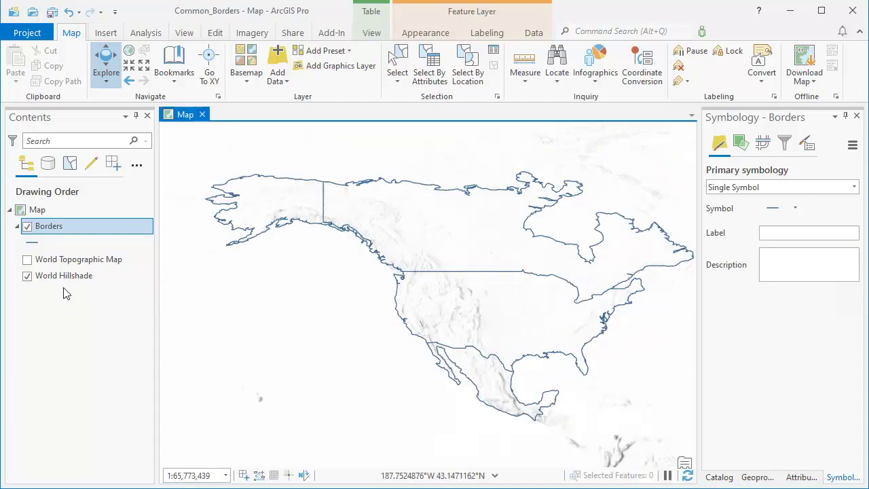
Step: Add a Long field named Count to the Borders layer, save the field design and close the fields view
right_click(68, 228)
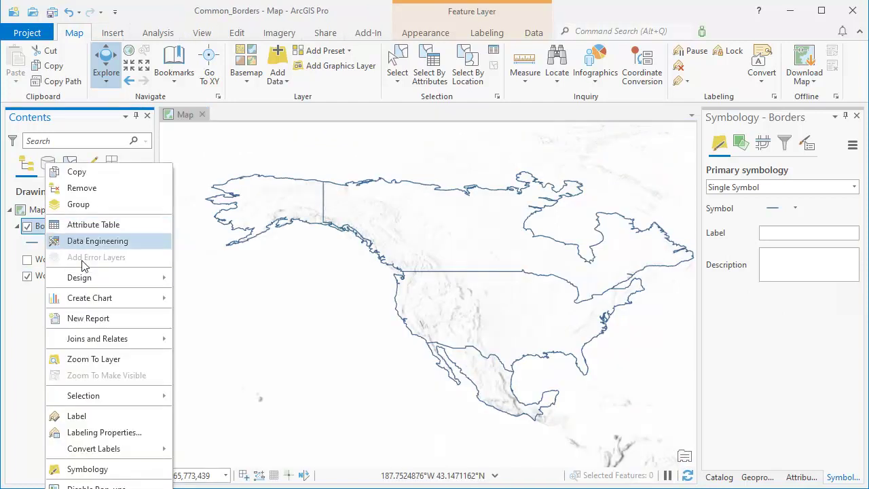
mouse_move(78, 278)
click(216, 296)
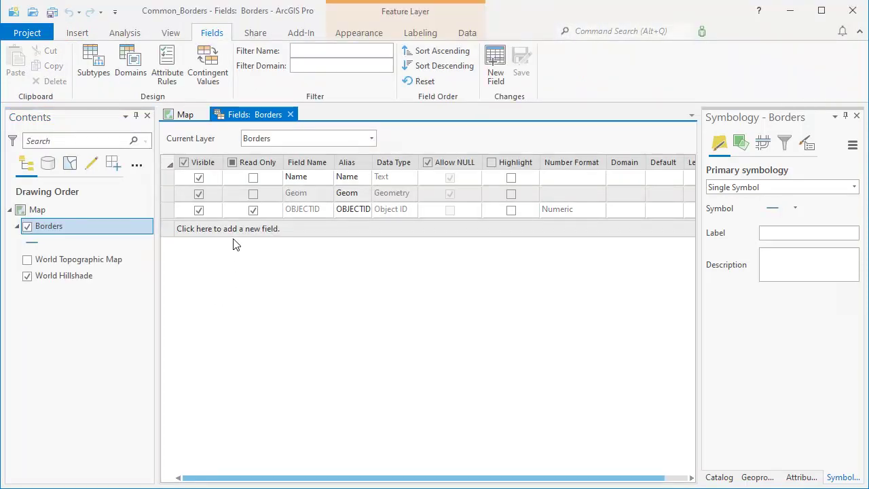
click(239, 230)
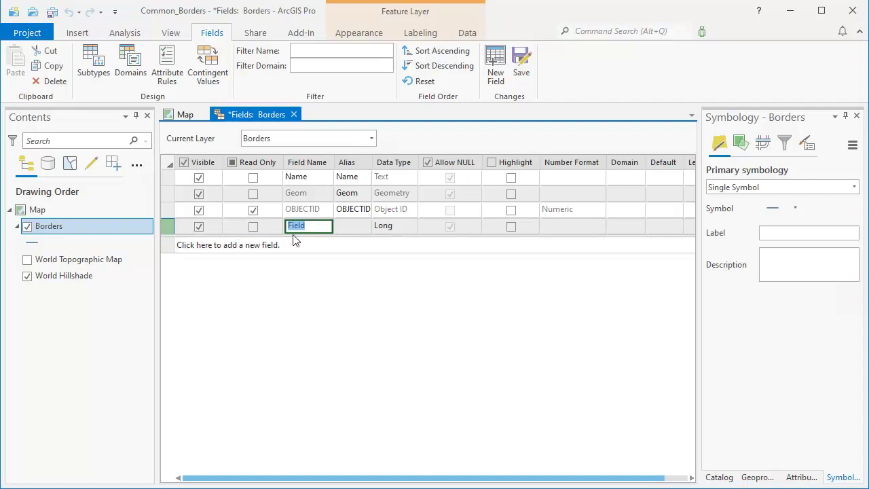
text(Count)
click(349, 228)
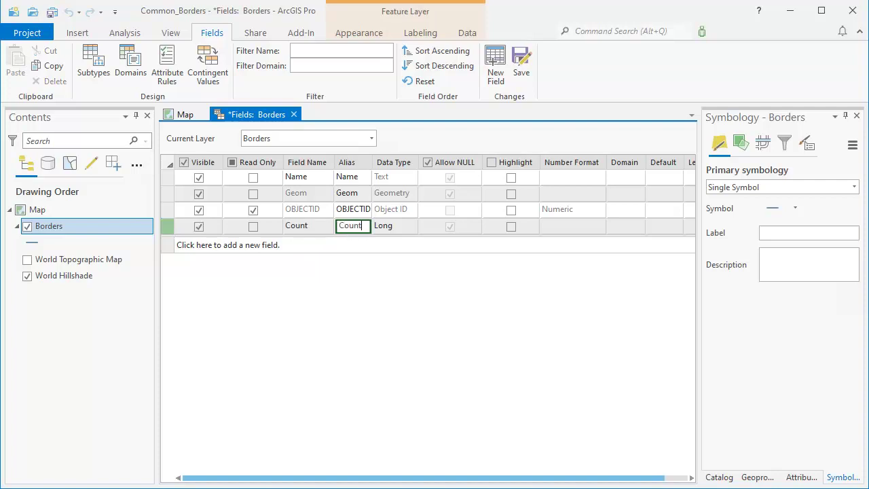
click(522, 67)
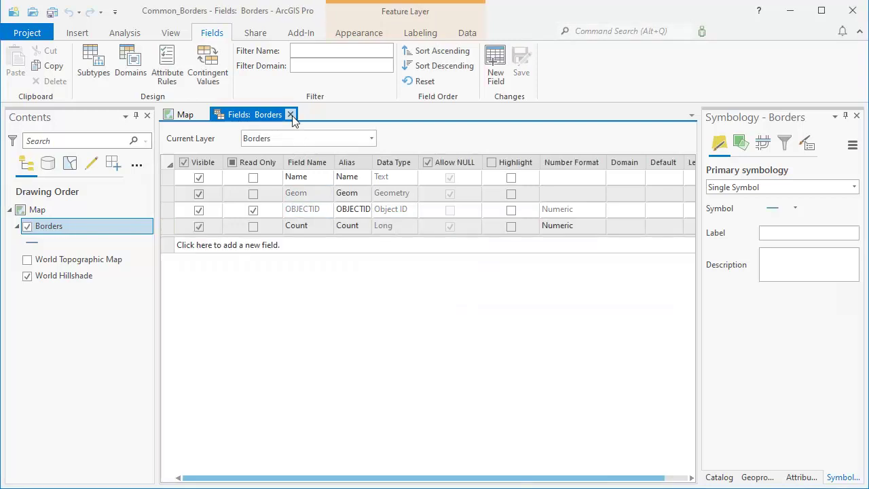
click(291, 114)
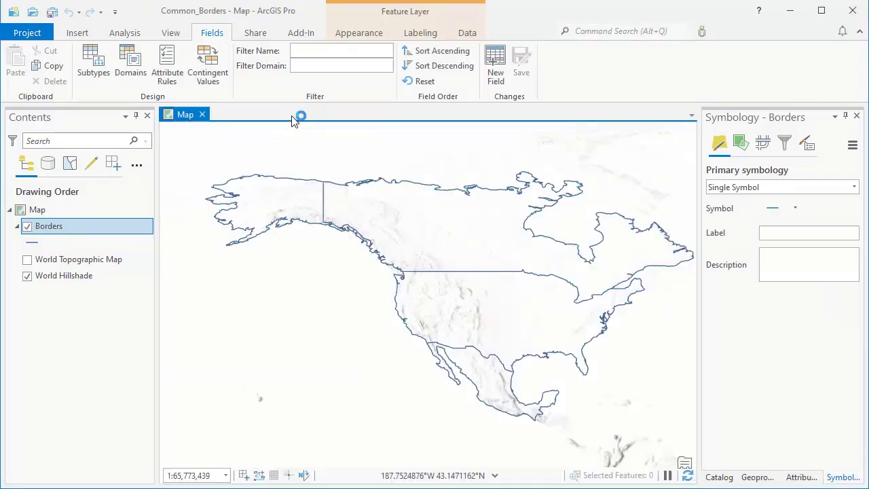
Step: Check the new Count field in the Borders attribute table, and close the table
right_click(78, 231)
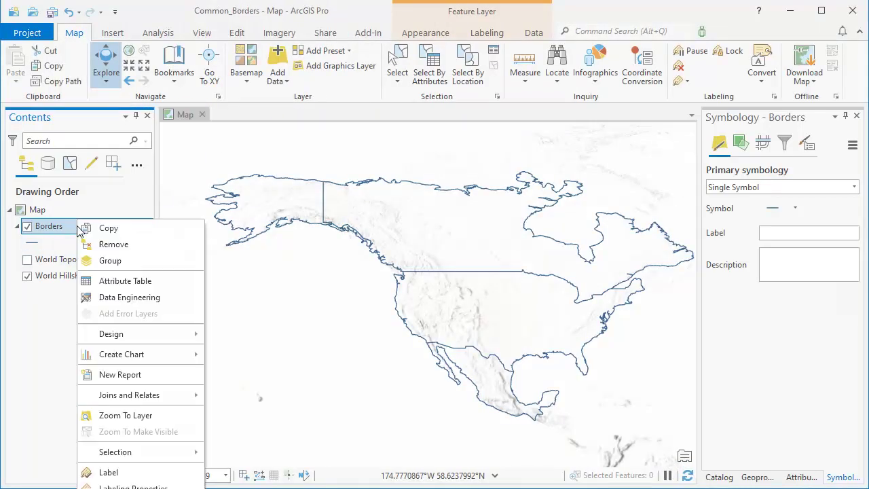
click(133, 281)
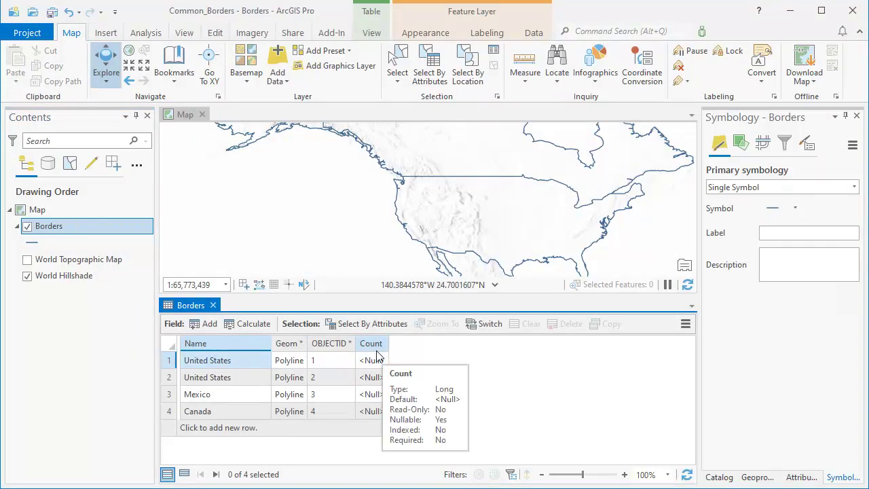
click(212, 305)
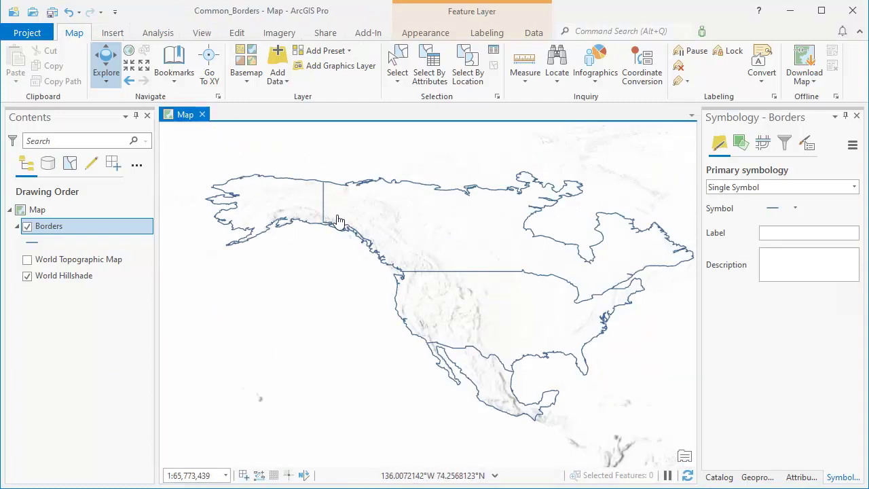
Step: Open the SQL for ArcGIS Pro add-in and arrange its window to fill the screen without the Select, Info and Transform panes
click(367, 33)
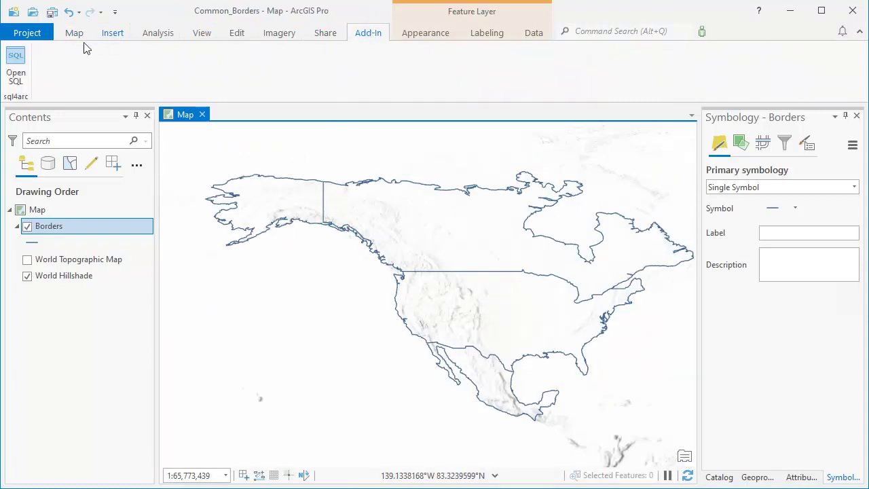
click(11, 62)
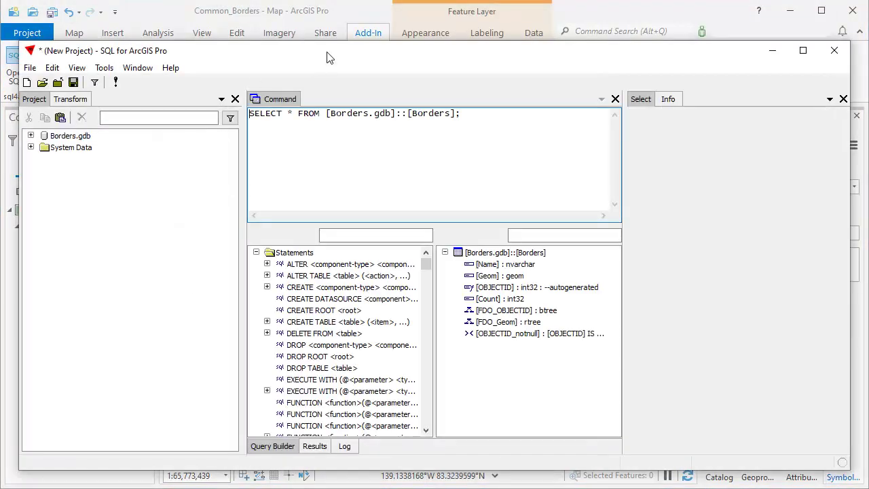
drag(328, 47, 309, 11)
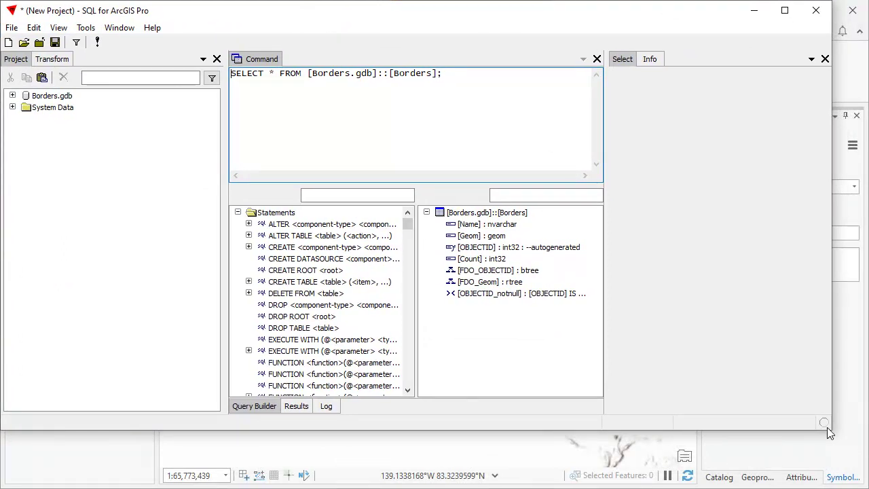
drag(831, 428, 866, 484)
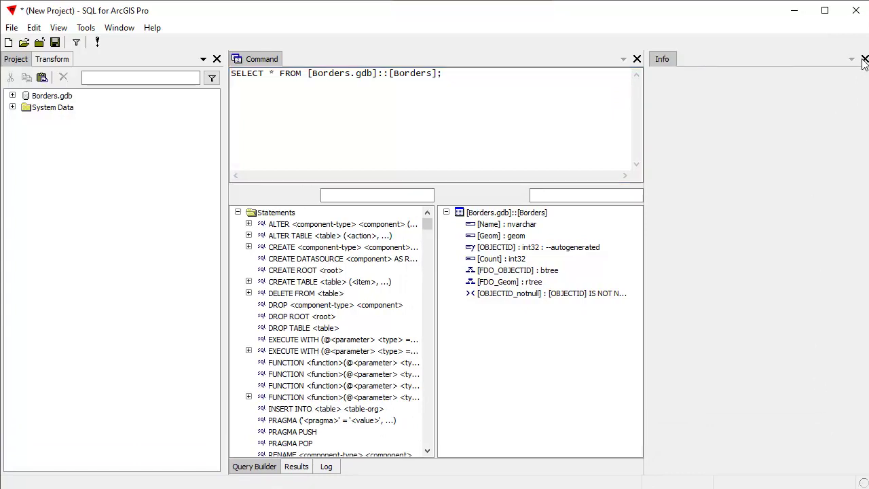
click(53, 60)
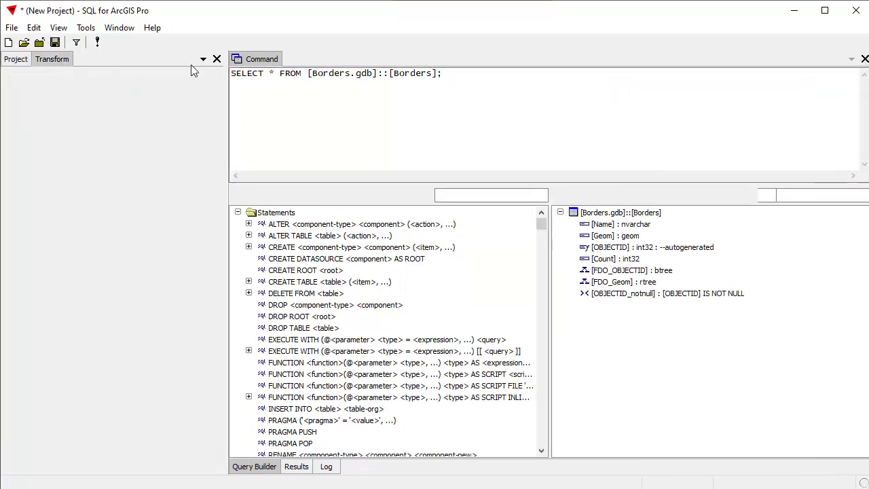
click(217, 59)
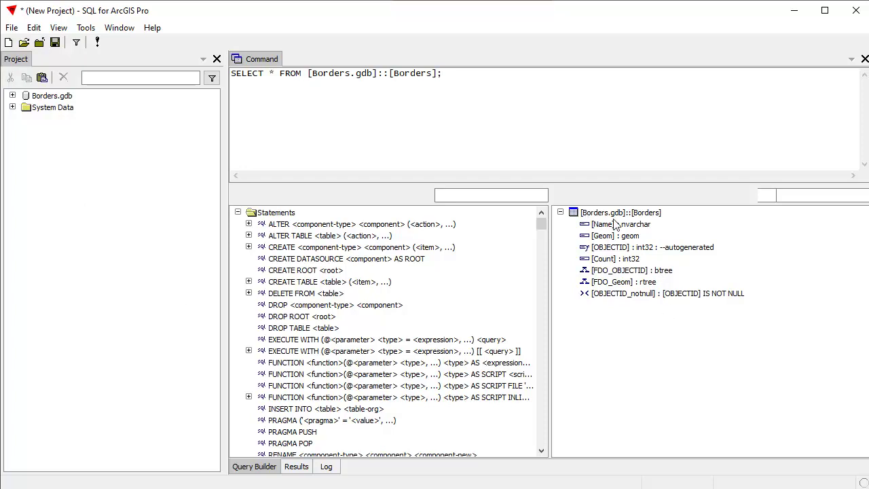
Step: Expand the Borders.gdb data source and examine the SELECT query on its Borders table
click(12, 97)
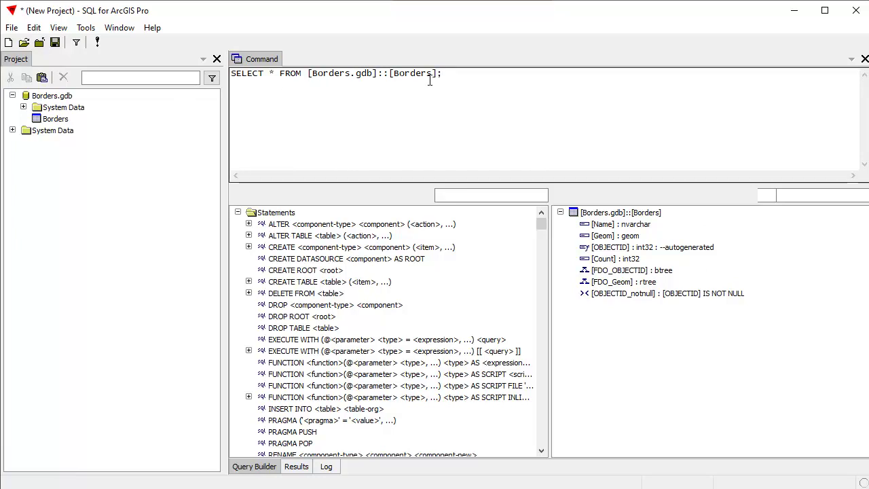
drag(456, 77, 229, 75)
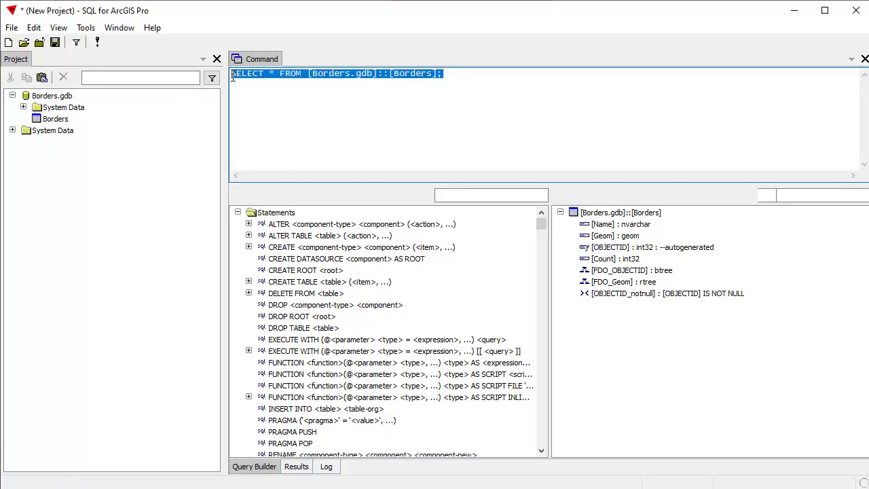
click(351, 113)
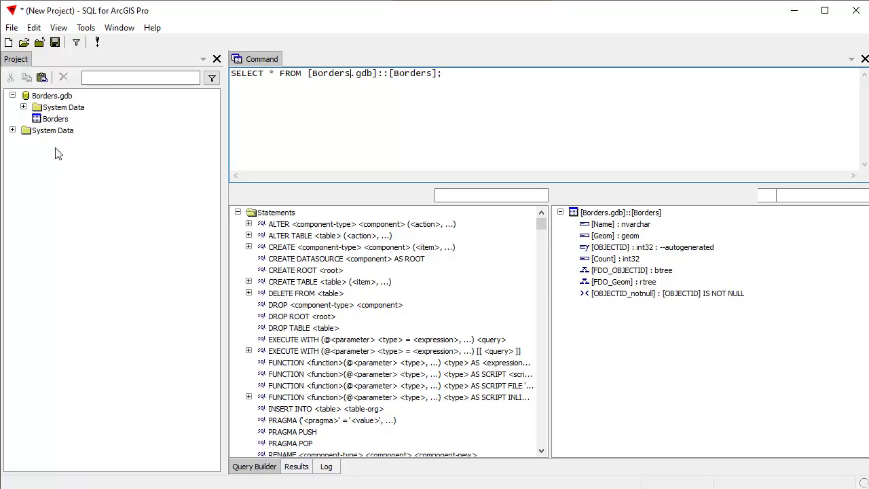
Step: Copy the Borders table from Borders.gdb into the root of the project and open the pasted table
click(56, 121)
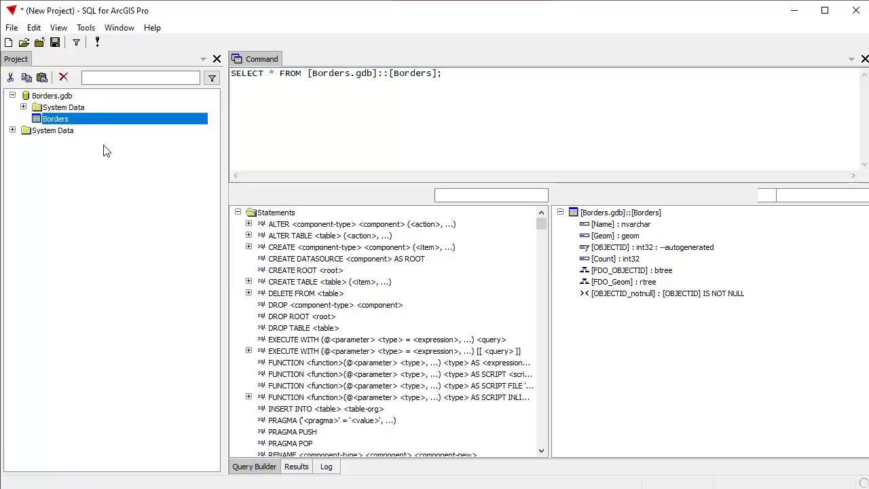
click(27, 78)
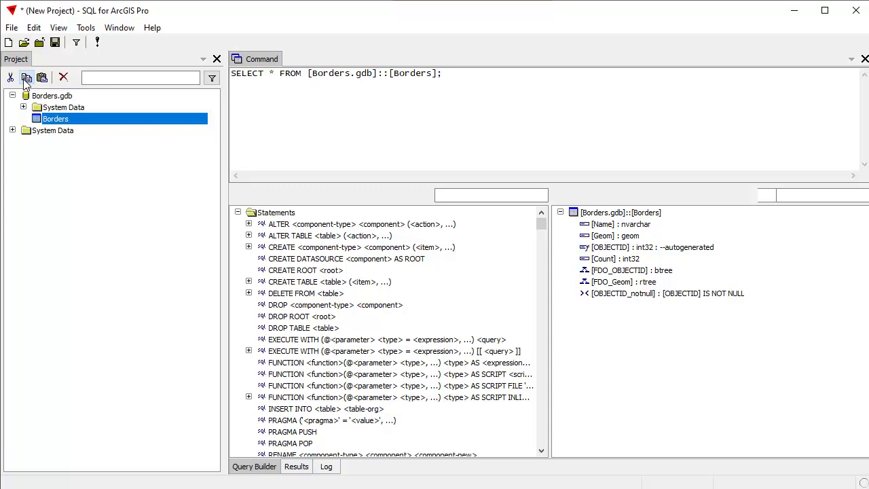
click(45, 199)
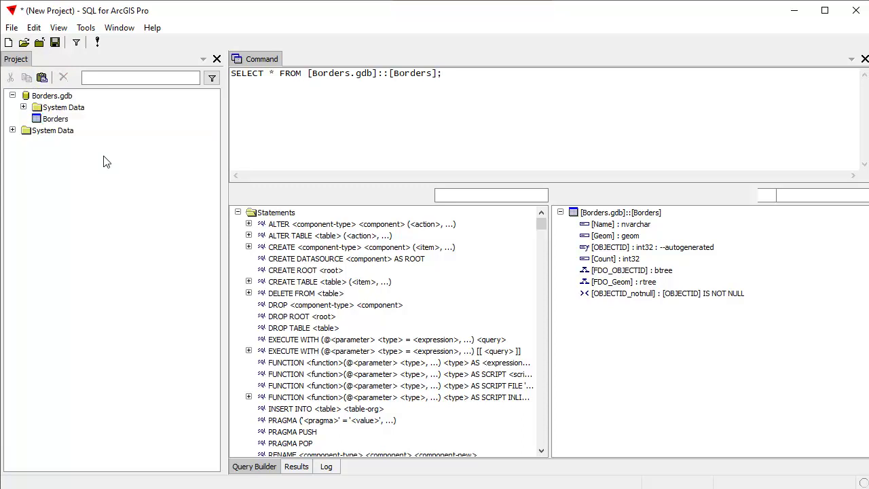
click(42, 78)
double_click(44, 143)
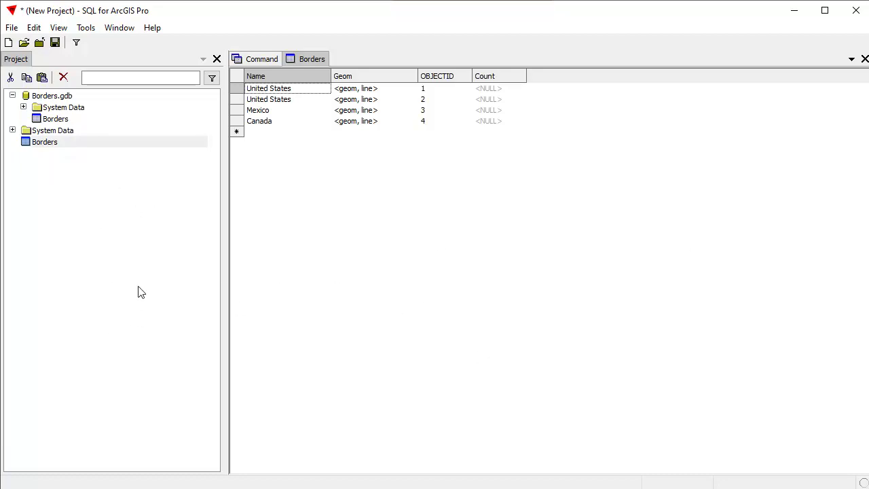
Step: Show the Transform pane for the project's Borders table and set the field to transform to Geom
click(59, 28)
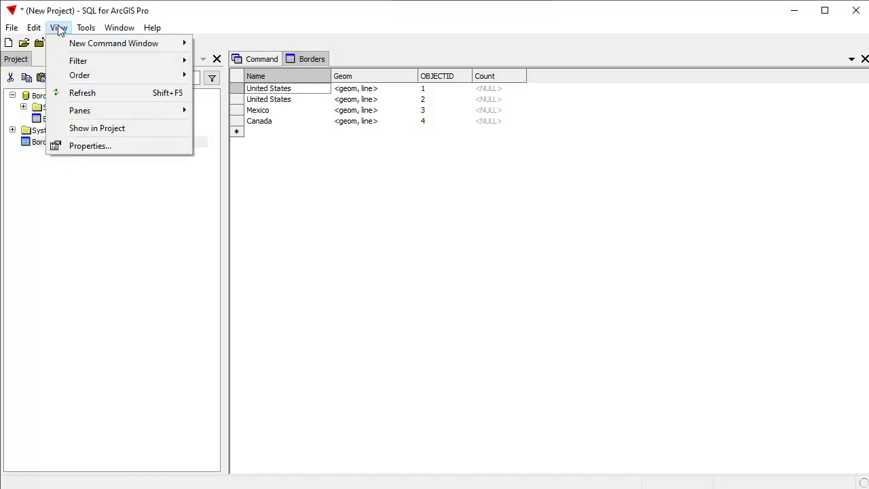
mouse_move(77, 111)
click(247, 202)
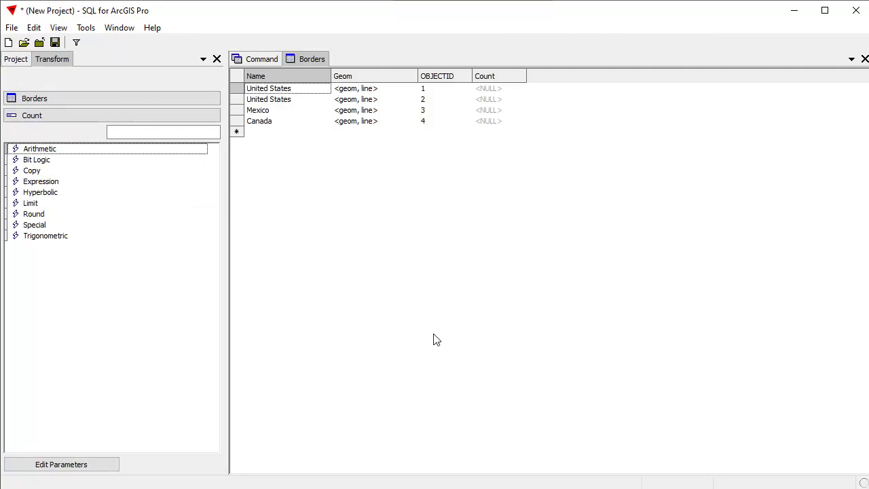
click(51, 120)
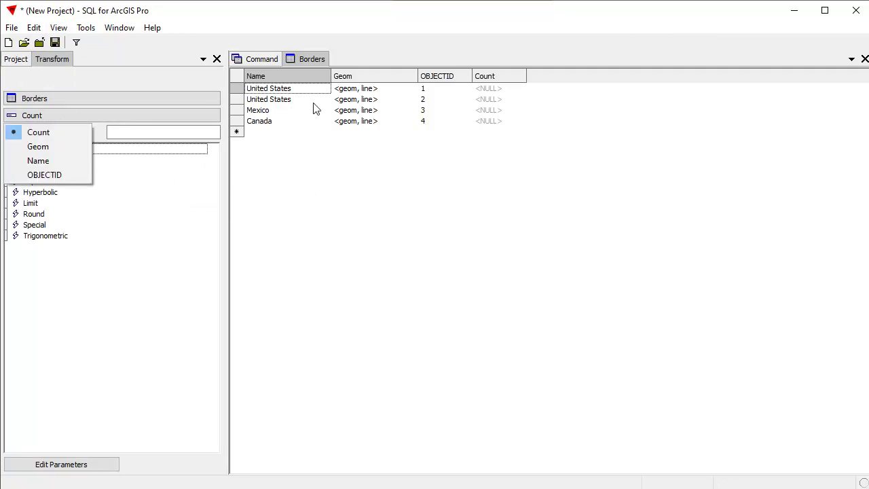
click(47, 145)
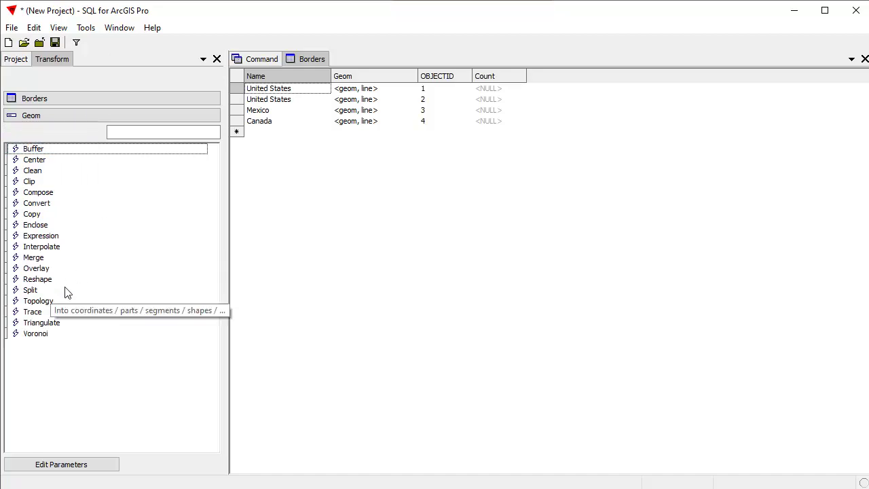
Step: Choose the Split transform for the Borders table's Geom field and set it to split into segments
click(32, 290)
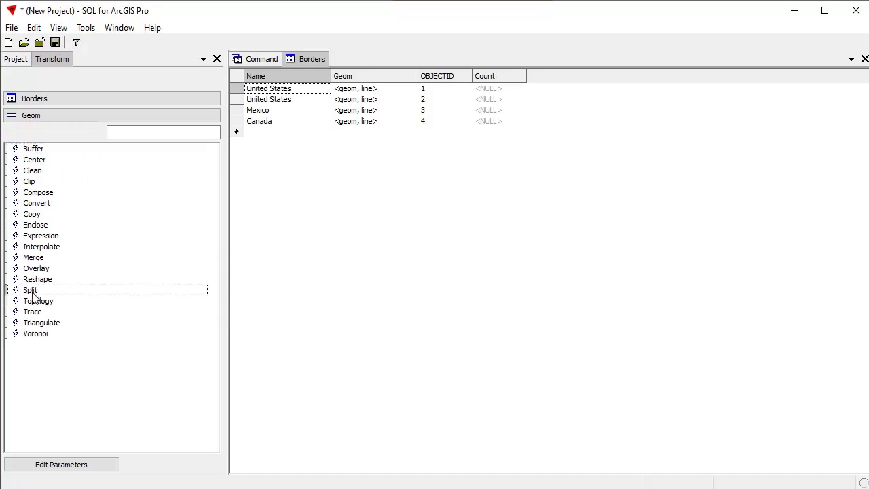
double_click(32, 291)
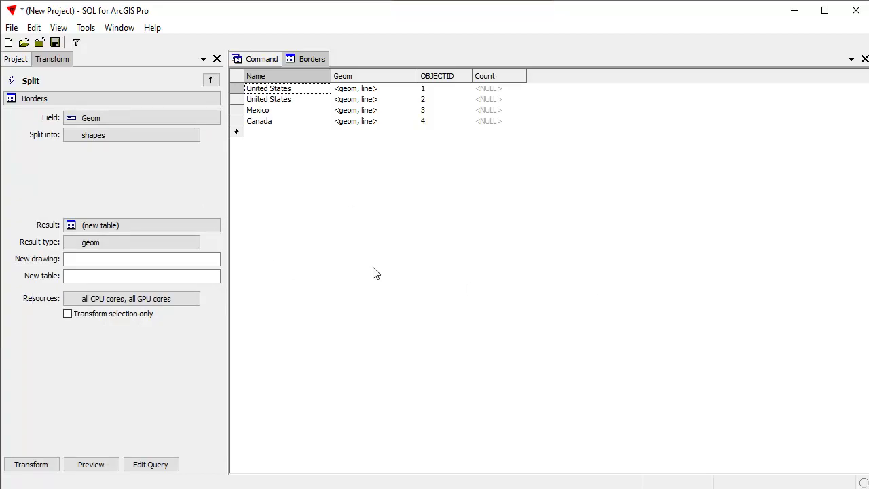
click(73, 136)
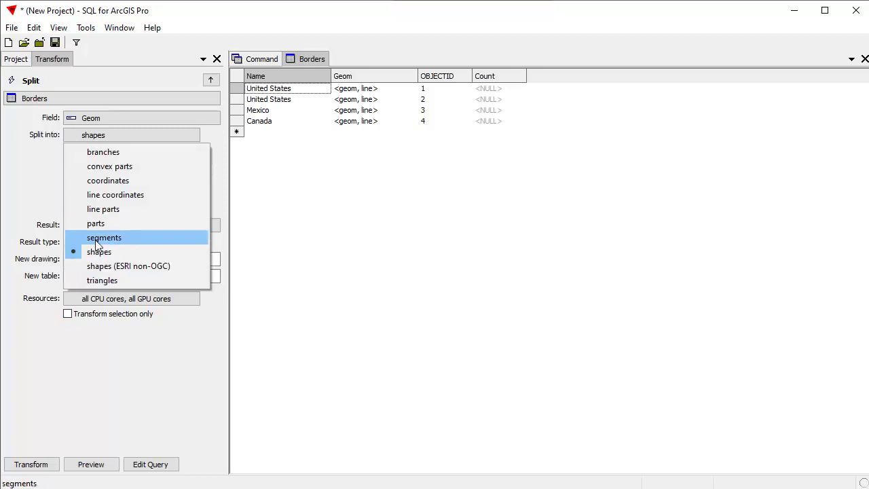
click(96, 241)
Step: Name the new table Segments and the new drawing Segments Drawing, and run the Split transform
click(88, 274)
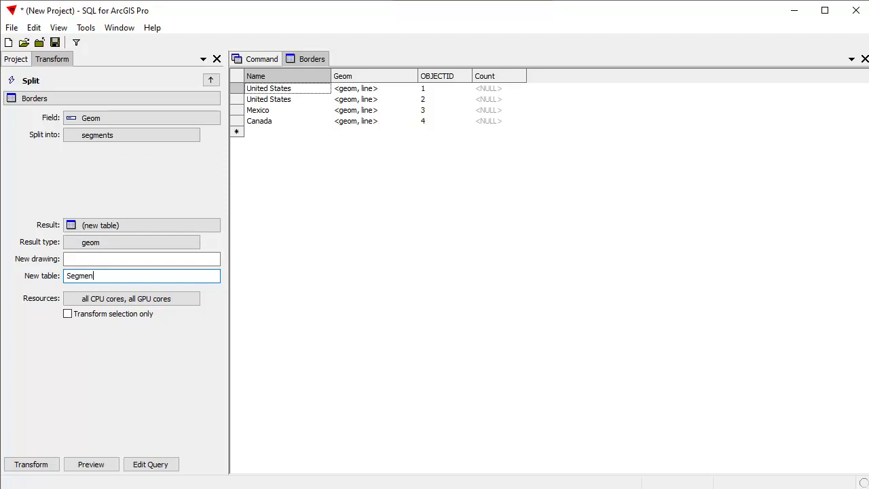
text(Segments)
drag(109, 276, 23, 285)
key(ctrl+c)
click(81, 259)
key(ctrl+v)
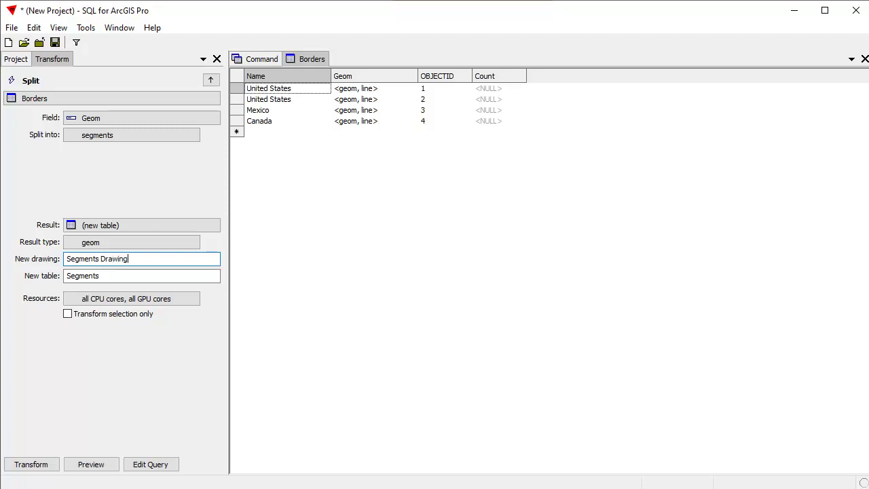
click(38, 467)
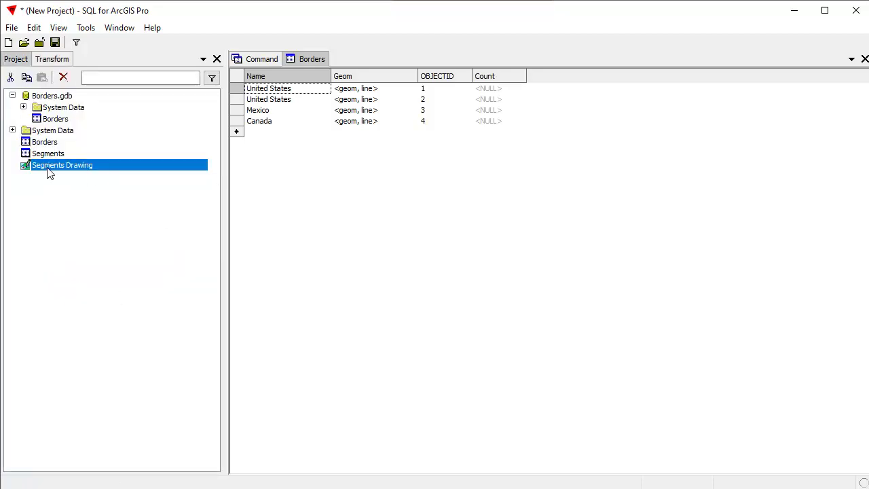
Step: Open the Segments Drawing, select a few individual coastline segments to inspect the split, and clear the selection
double_click(78, 170)
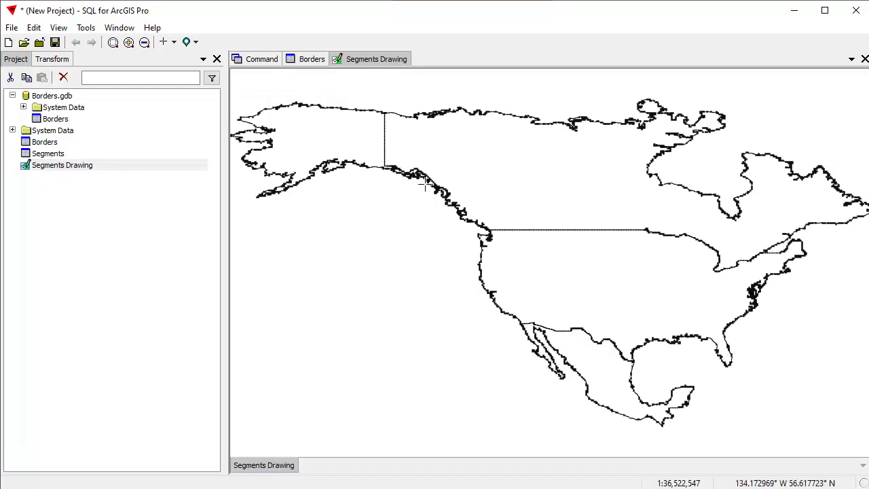
scroll(435, 201, up, 5)
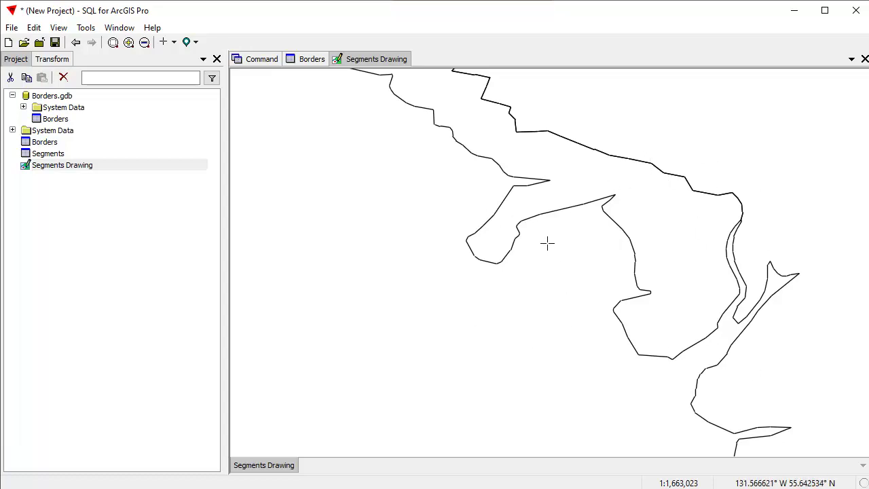
ctrl+click(481, 257)
ctrl+click(498, 206)
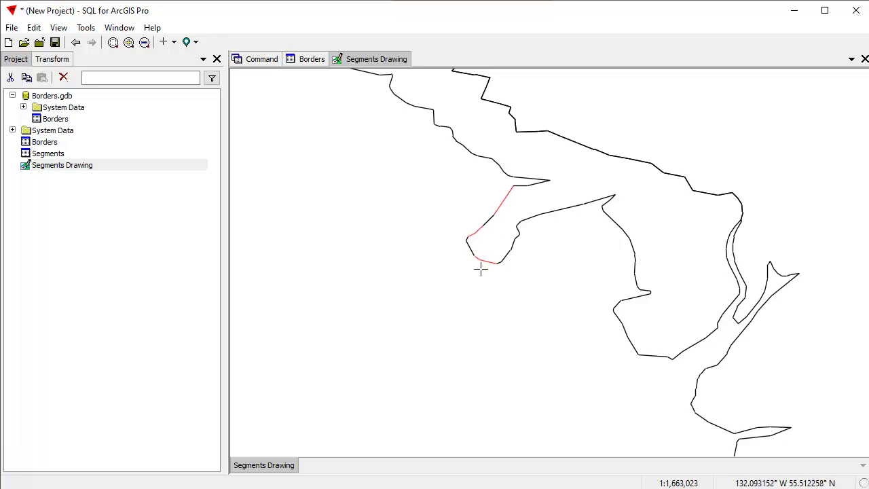
click(448, 305)
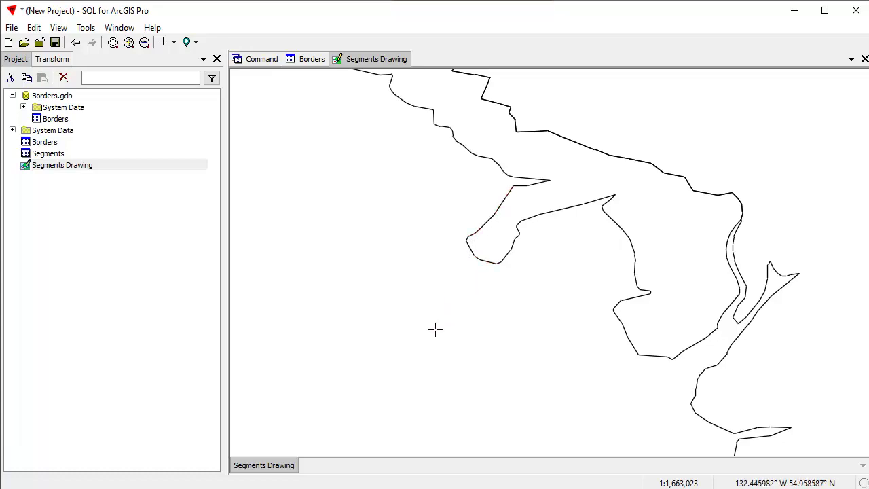
double_click(267, 467)
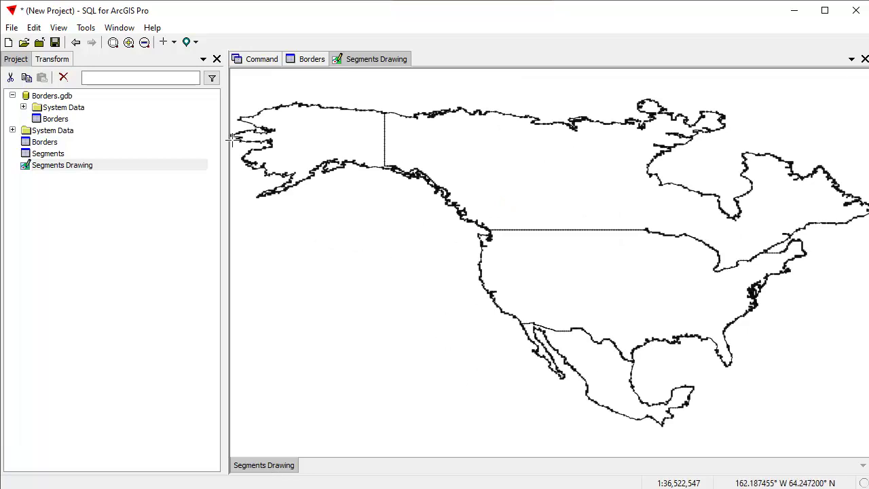
Step: Open the Segments table to examine its records and fields, and return to the Segments Drawing
click(54, 159)
double_click(53, 158)
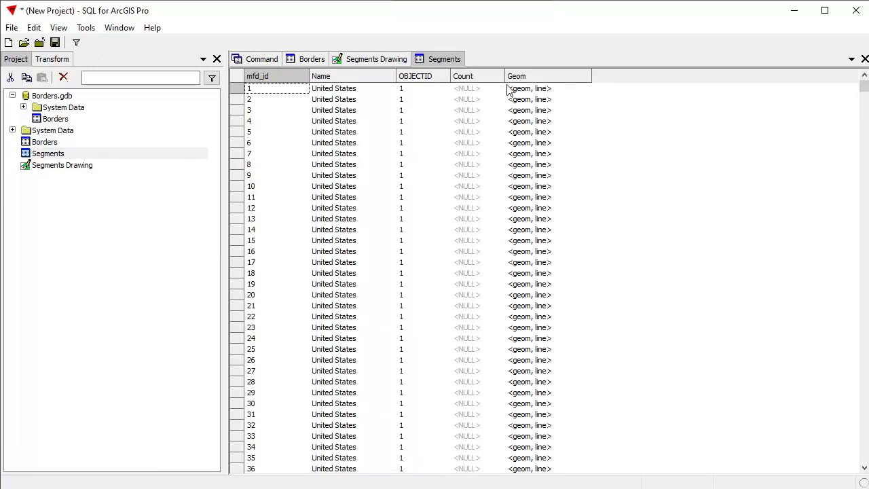
click(366, 60)
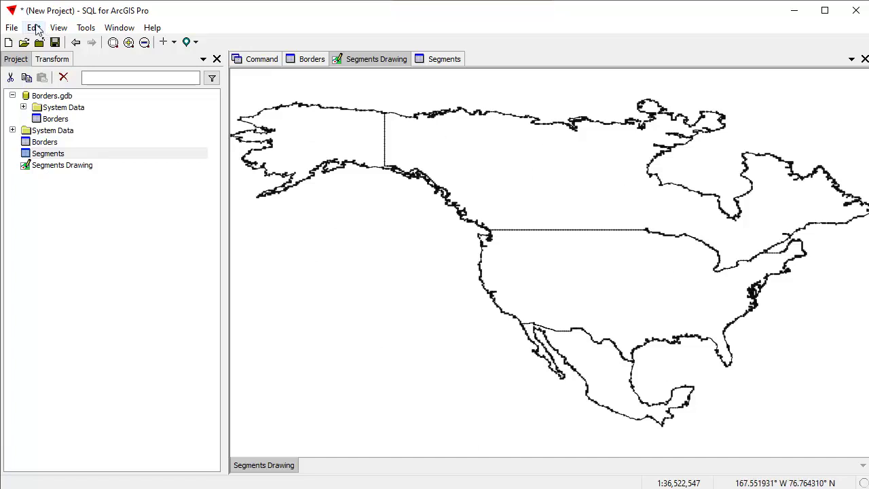
Step: Set up a Join of the Segments Drawing to itself with contains as the condition between the Geom fields
click(34, 28)
click(76, 179)
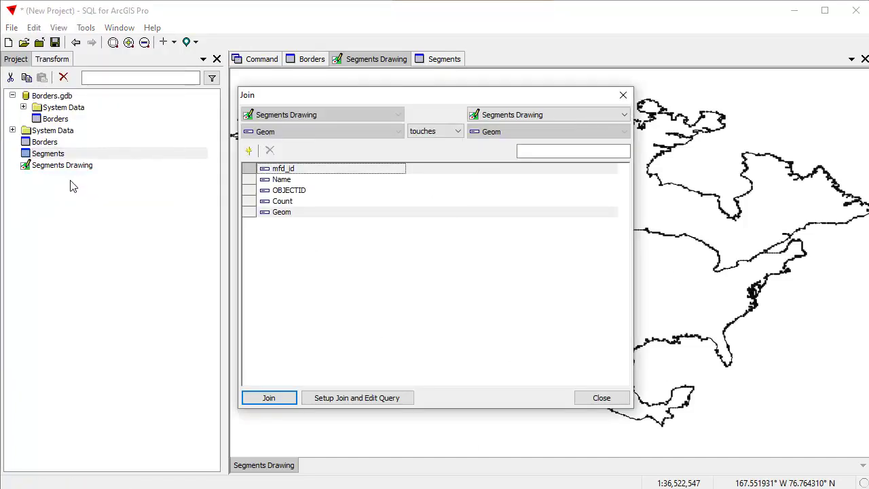
drag(409, 100, 429, 101)
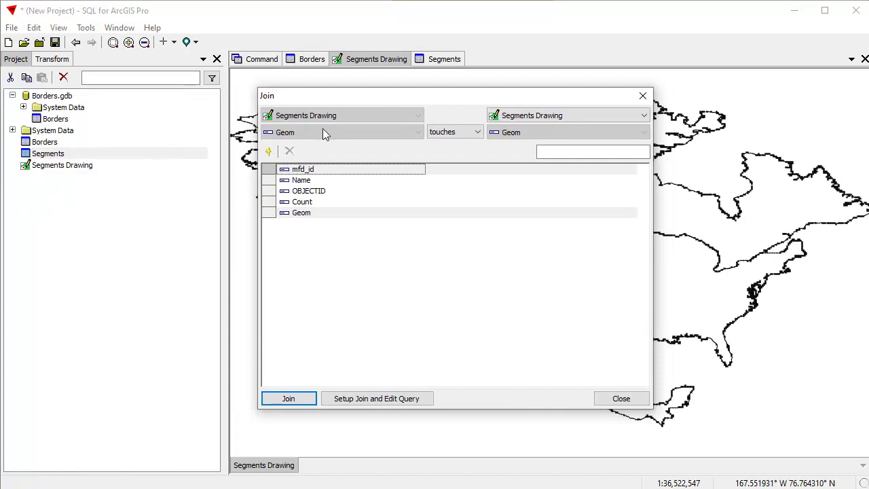
click(450, 134)
click(449, 162)
Step: Fill the Count field with the count of OBJECTID from the joined drawing and run the join
click(555, 202)
click(544, 277)
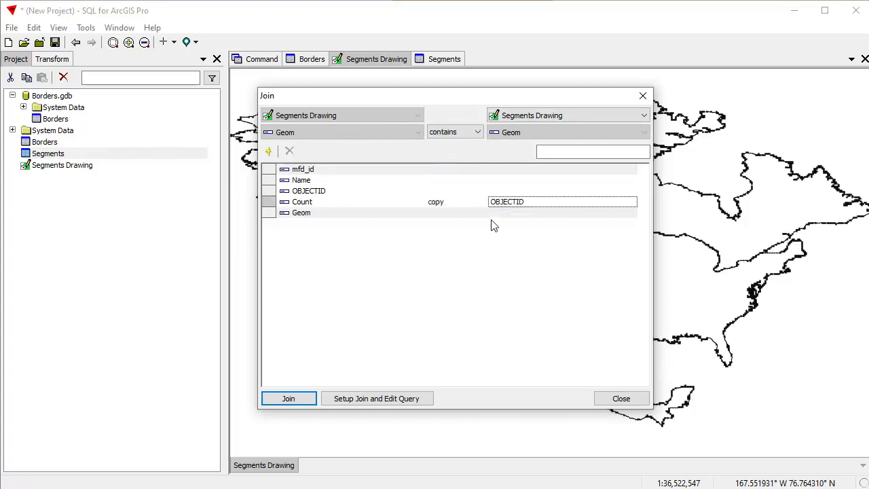
click(453, 206)
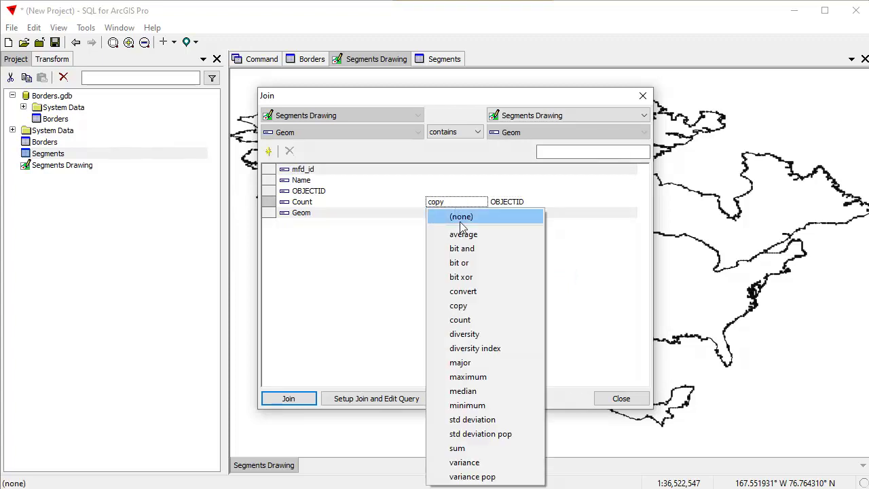
click(462, 318)
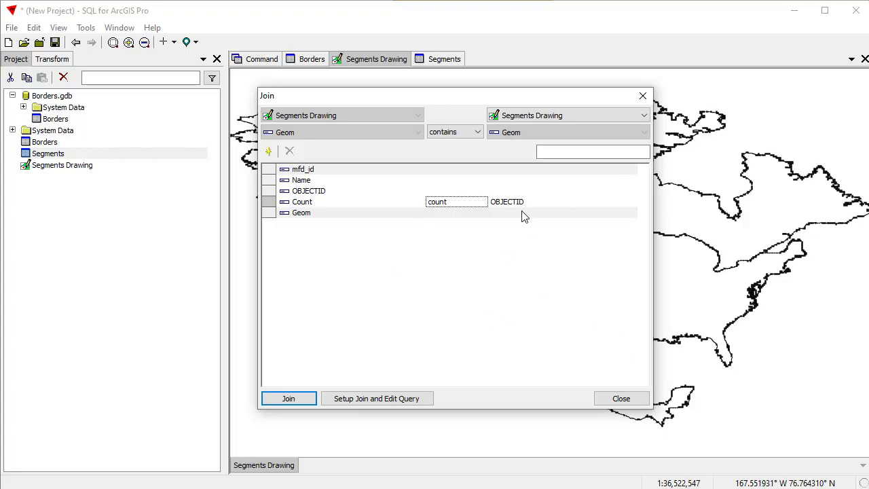
drag(457, 99, 464, 103)
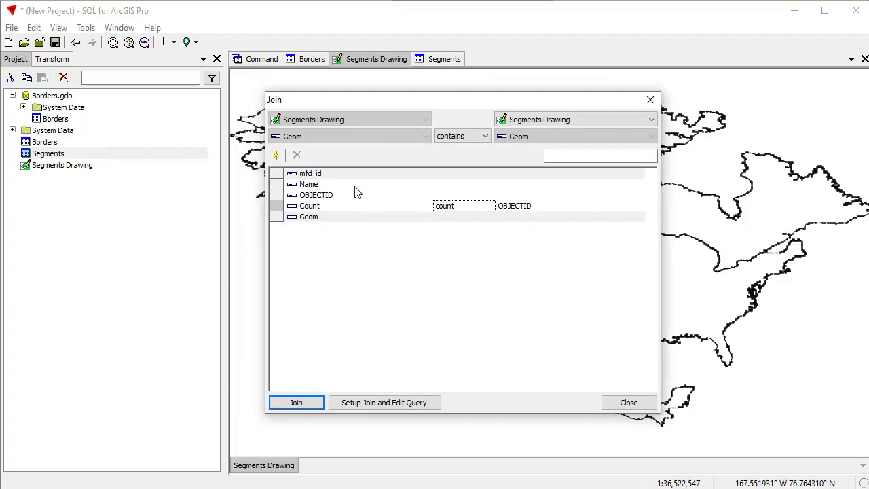
click(304, 404)
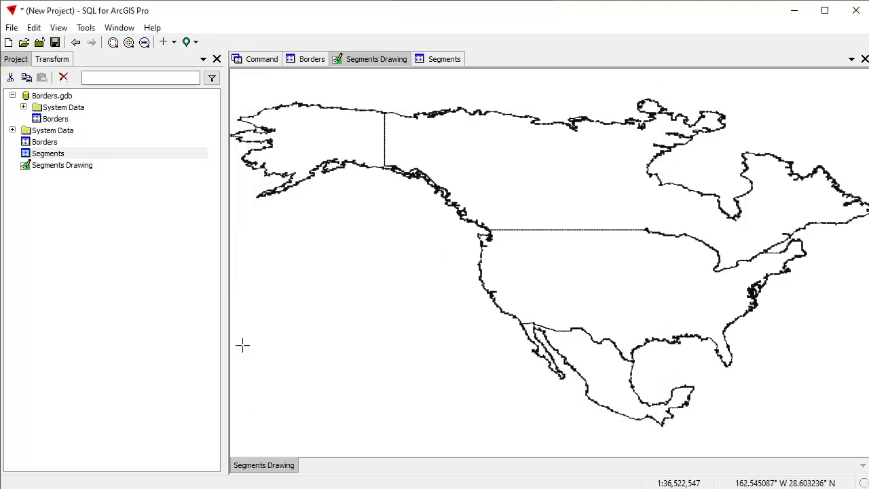
Step: Examine the Count values throughout the Segments table and compare them with the borders in the Segments Drawing
click(444, 60)
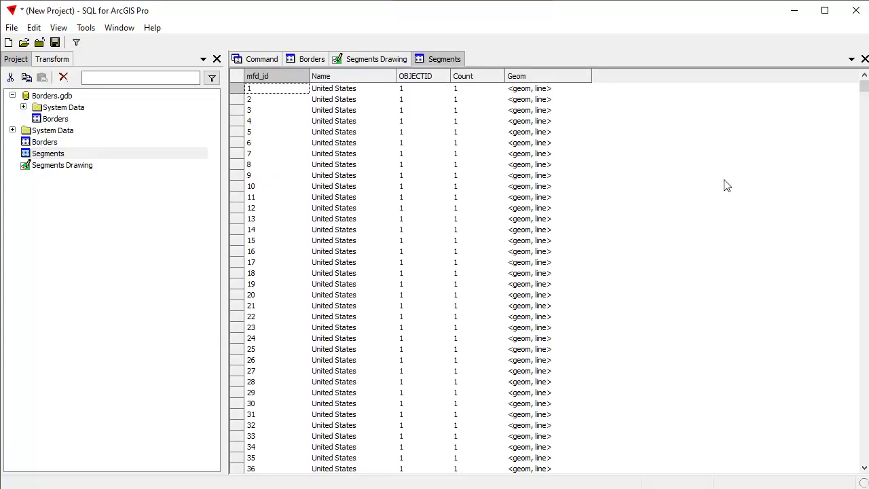
click(387, 59)
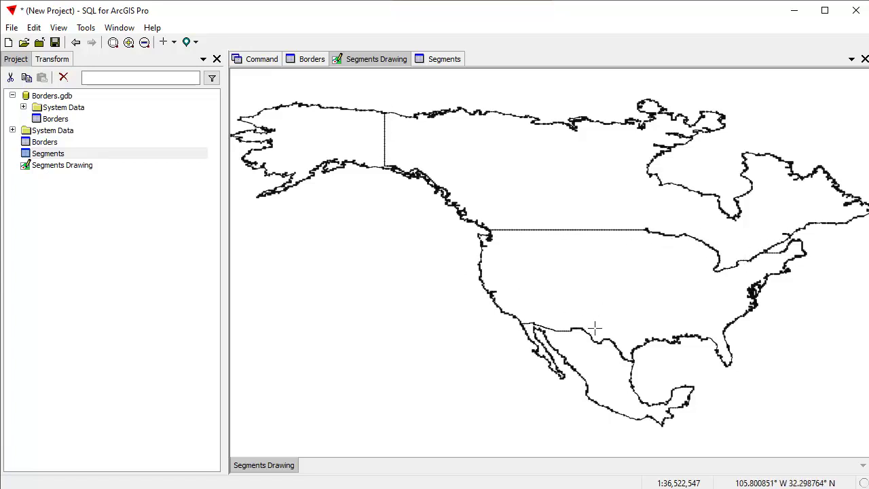
click(448, 62)
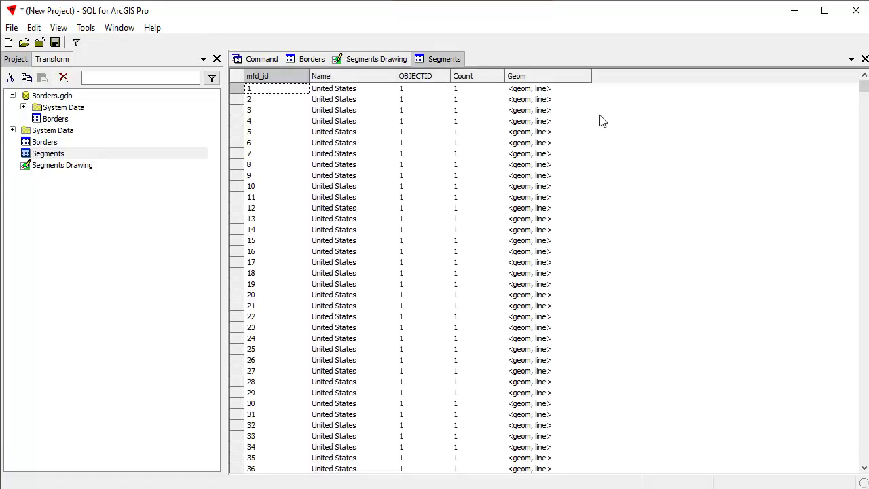
drag(863, 86, 863, 149)
drag(861, 142, 862, 148)
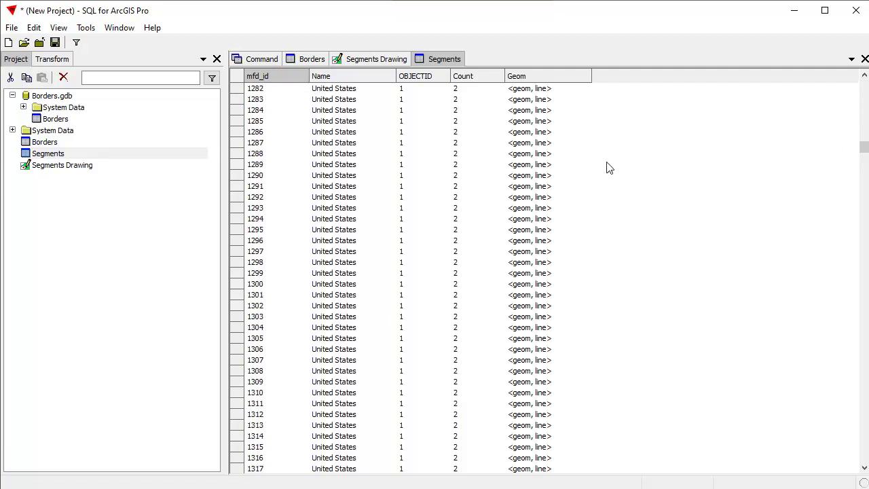
click(376, 60)
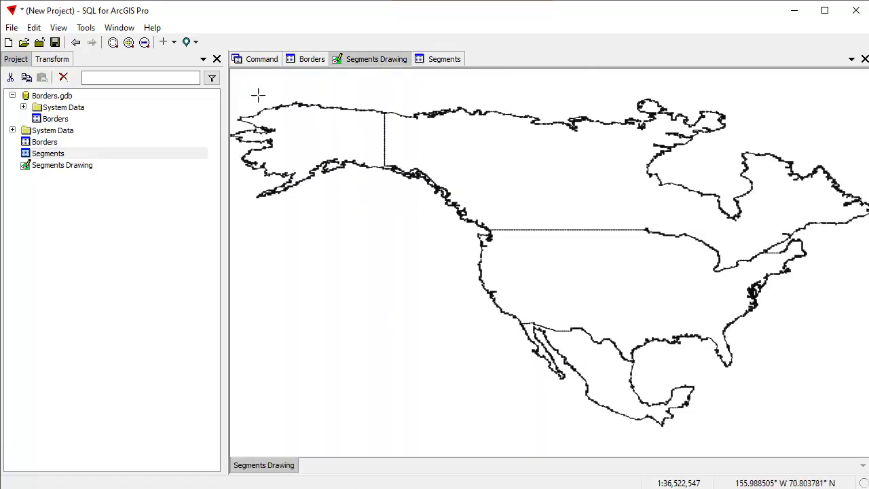
Step: Select the segments in the Segments Drawing whose Count equals 2 with a Search, and close the Select pane
click(58, 27)
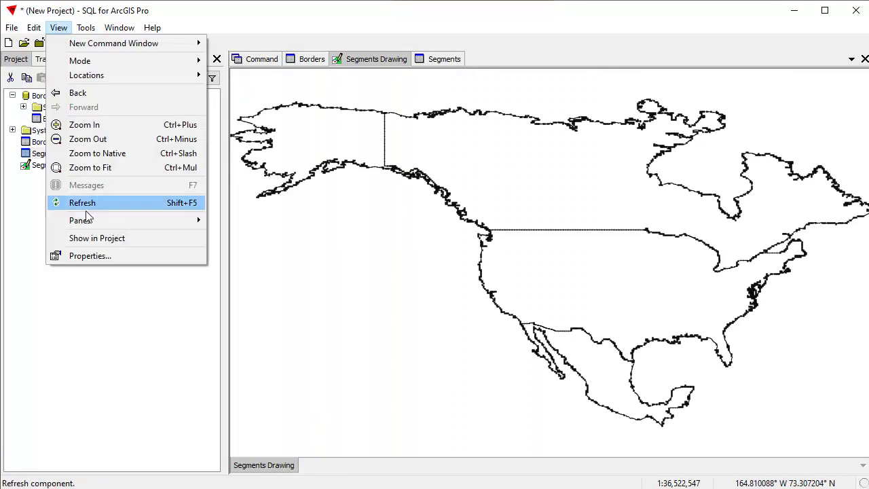
mouse_move(82, 220)
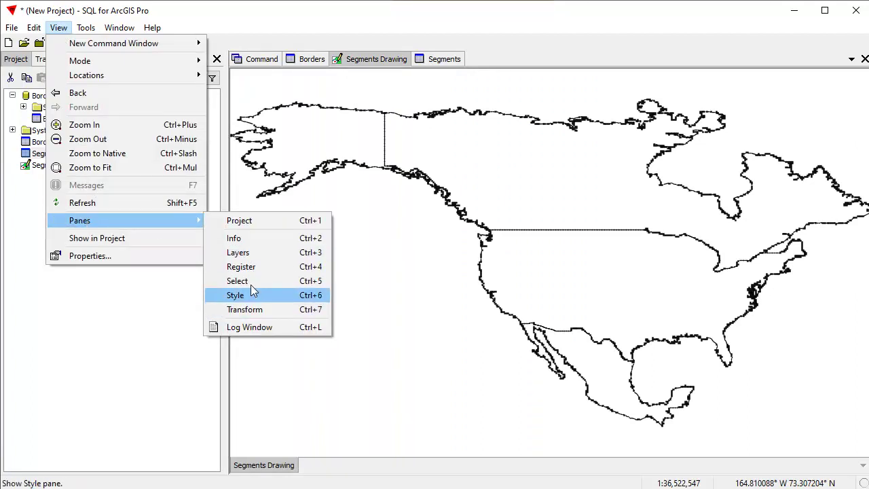
click(269, 280)
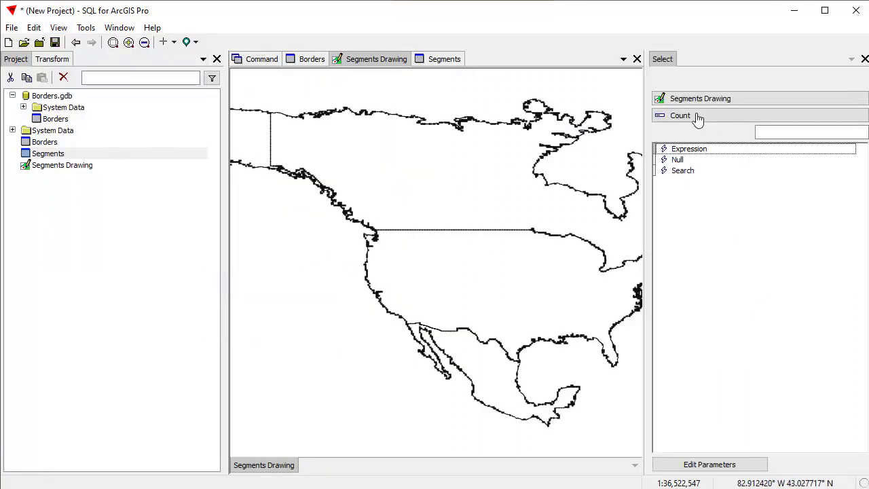
double_click(685, 172)
double_click(747, 153)
text(2)
click(681, 466)
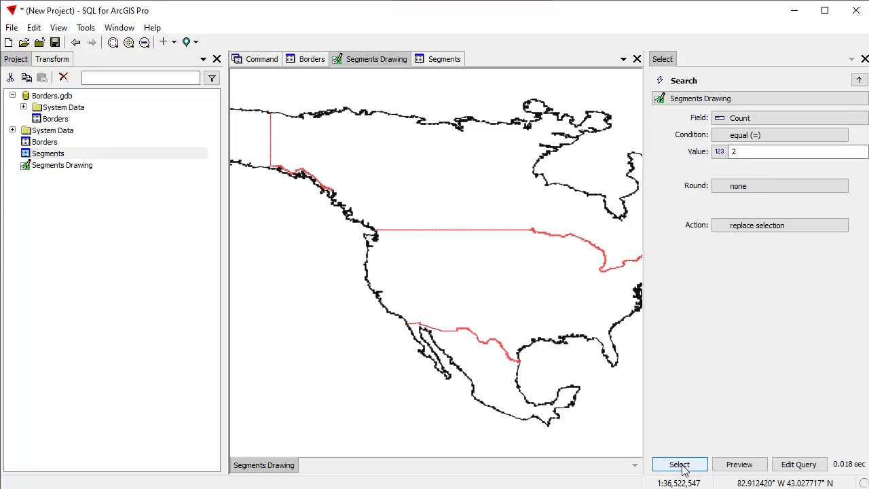
click(866, 60)
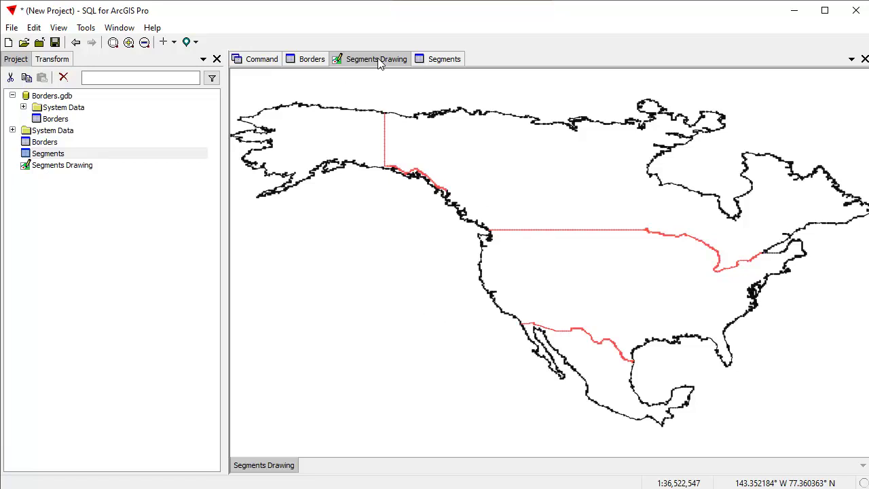
Step: Invert the selection in the Segments Drawing and delete the selected non-shared coastline segments
click(59, 29)
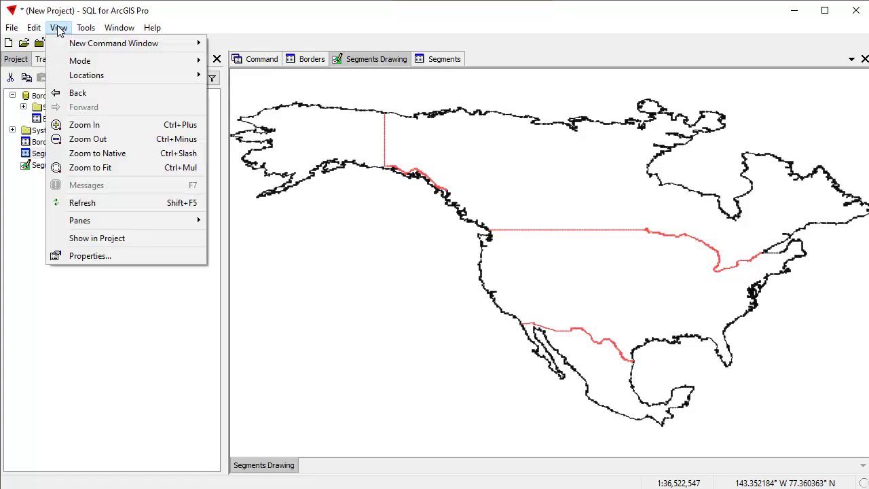
mouse_move(35, 28)
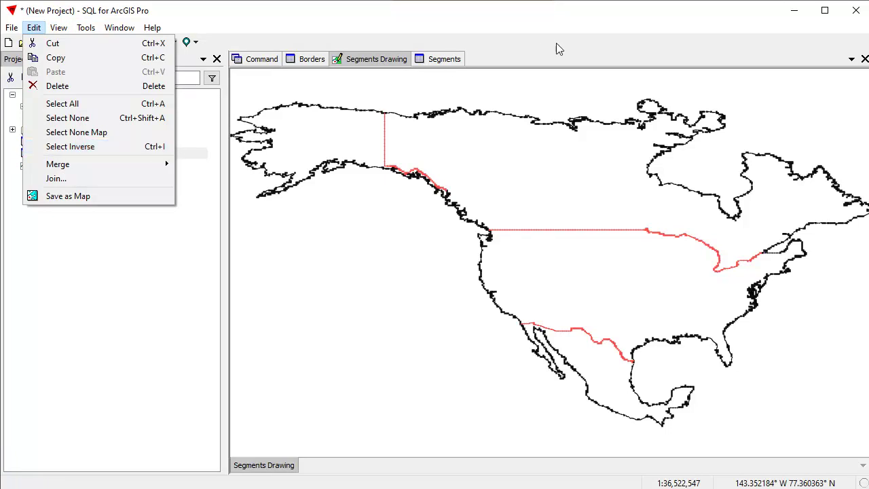
click(392, 60)
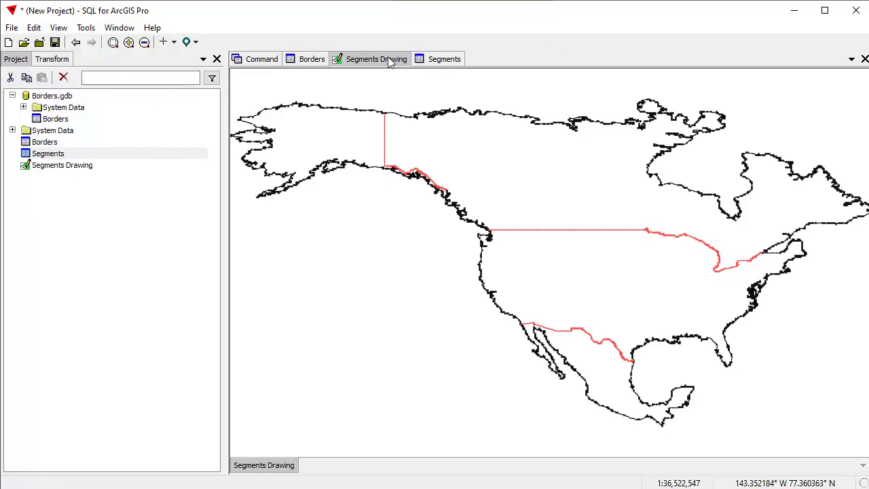
key(ctrl+i)
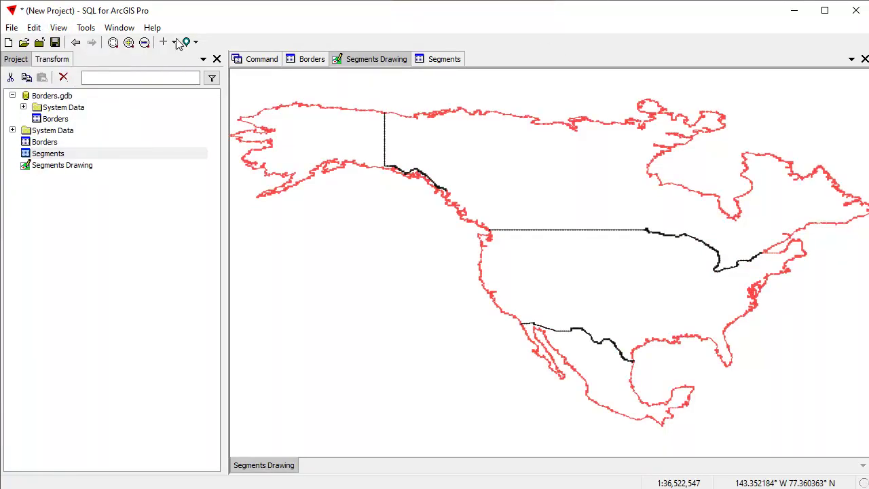
click(35, 30)
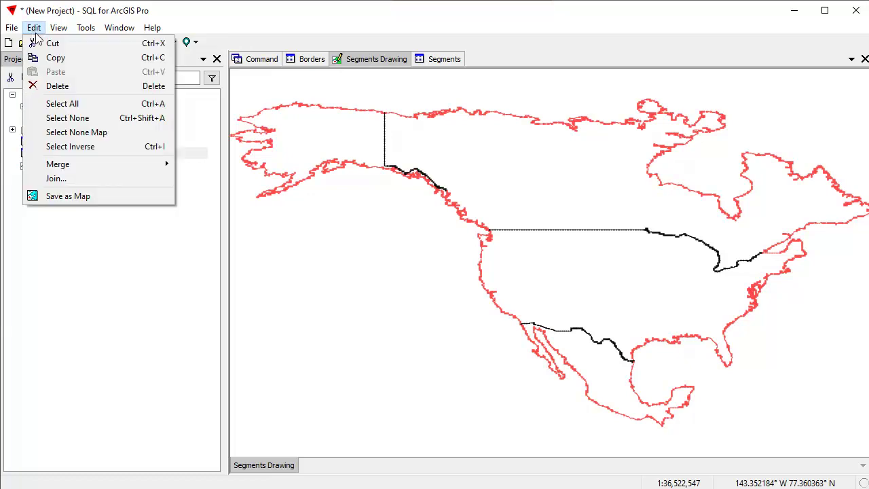
click(56, 86)
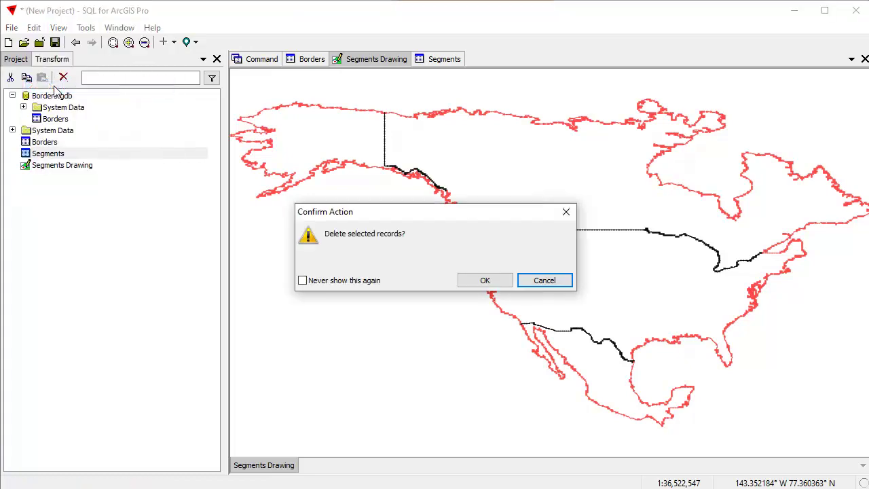
click(478, 282)
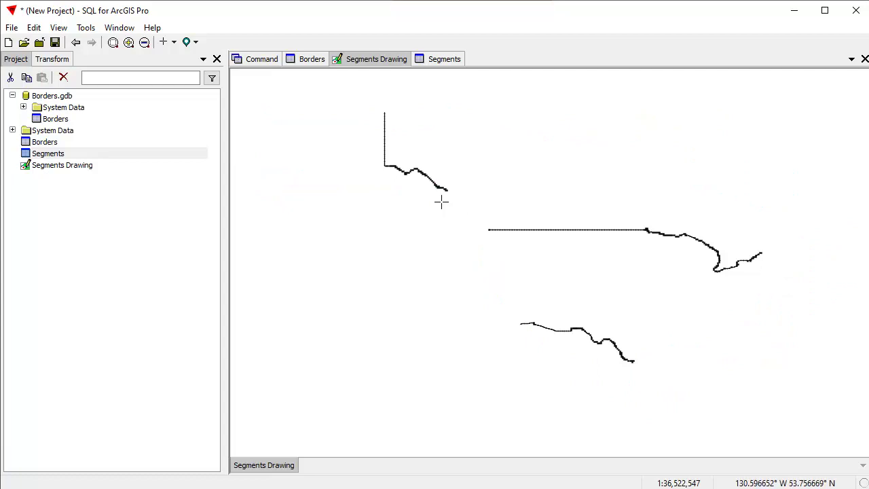
Step: Examine the remaining shared border segments in the Segments Drawing, up close and as a whole
drag(610, 273, 561, 278)
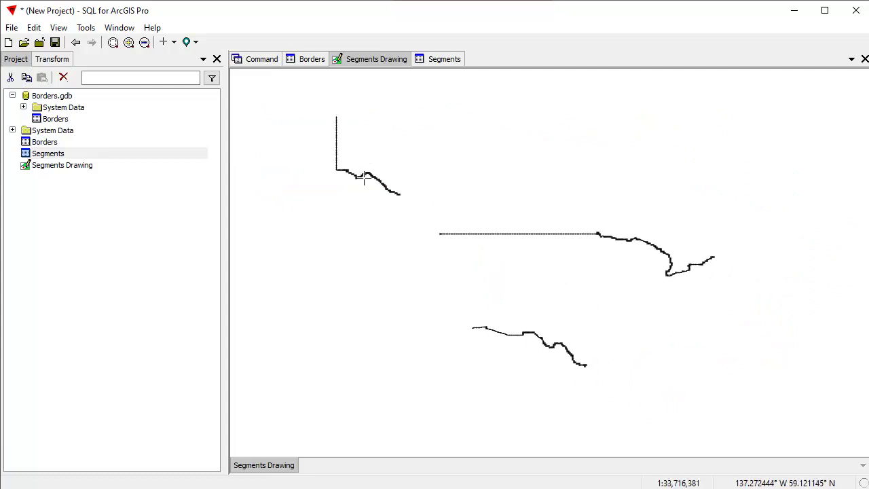
scroll(542, 255, up, 1)
scroll(541, 255, down, 1)
scroll(597, 239, up, 5)
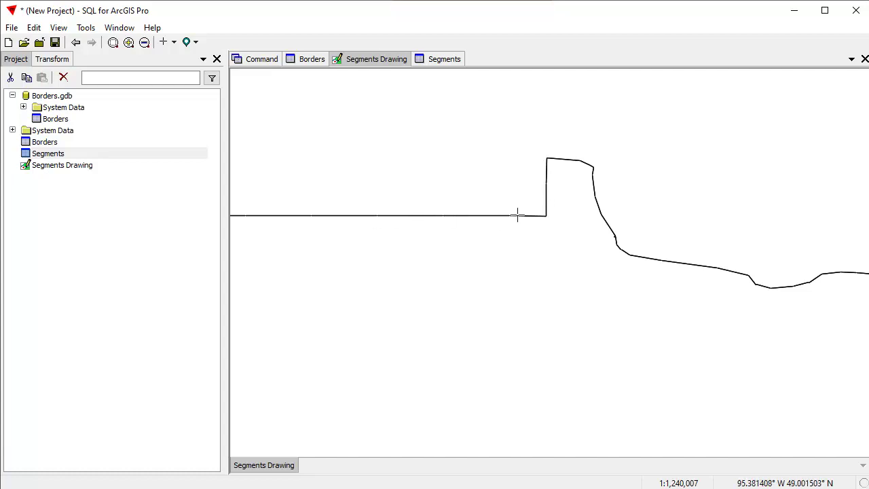
scroll(474, 280, down, 1)
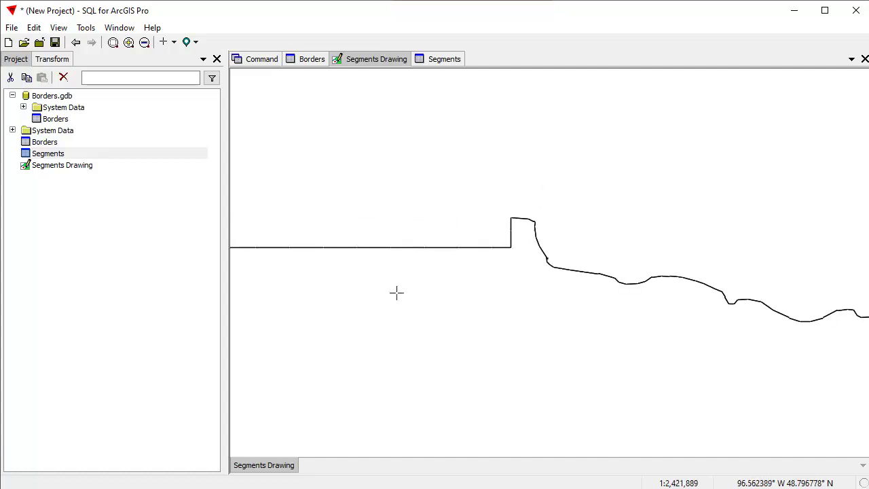
scroll(293, 466, down, 3)
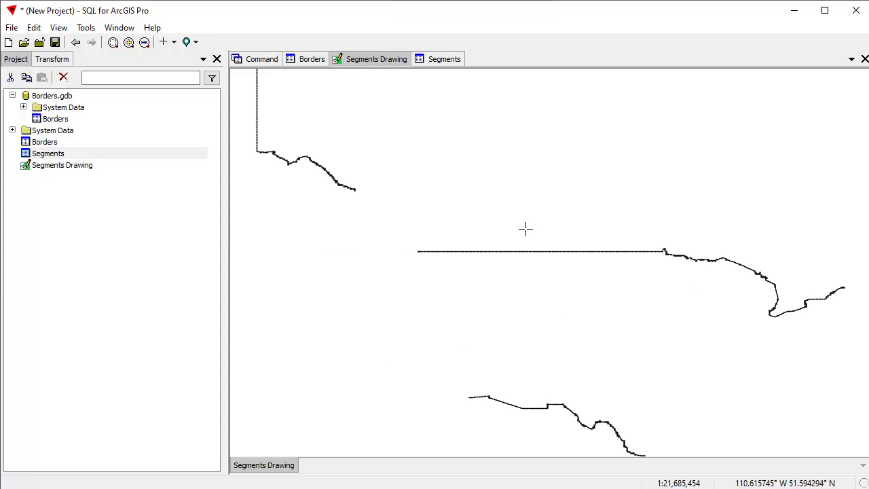
scroll(526, 230, down, 1)
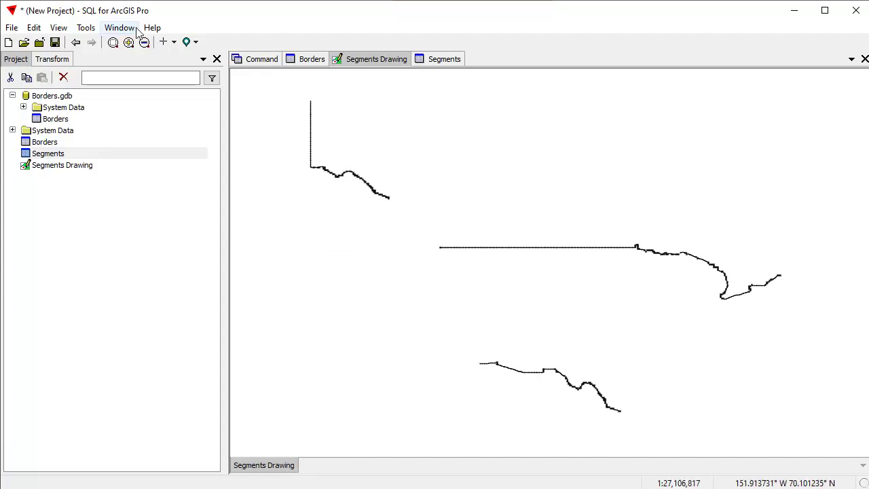
Step: Set up a Merge transform on the Geom field of the Segments Drawing that merges into line
click(64, 60)
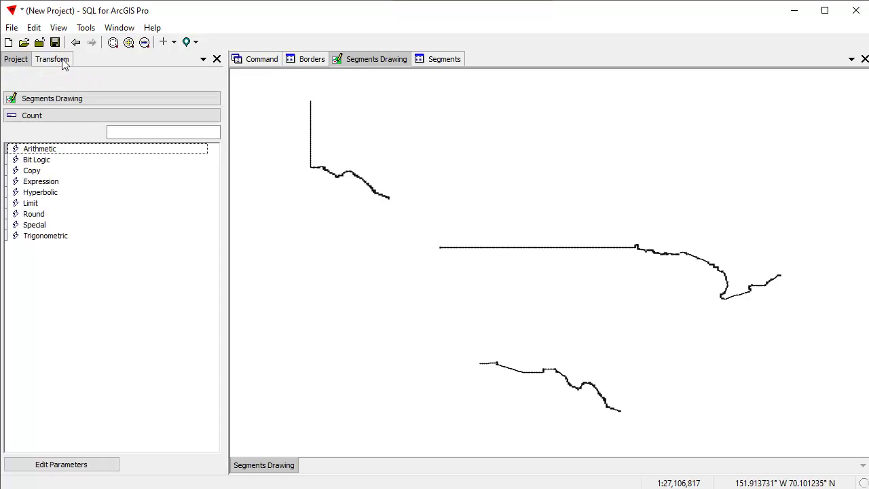
click(58, 115)
click(55, 145)
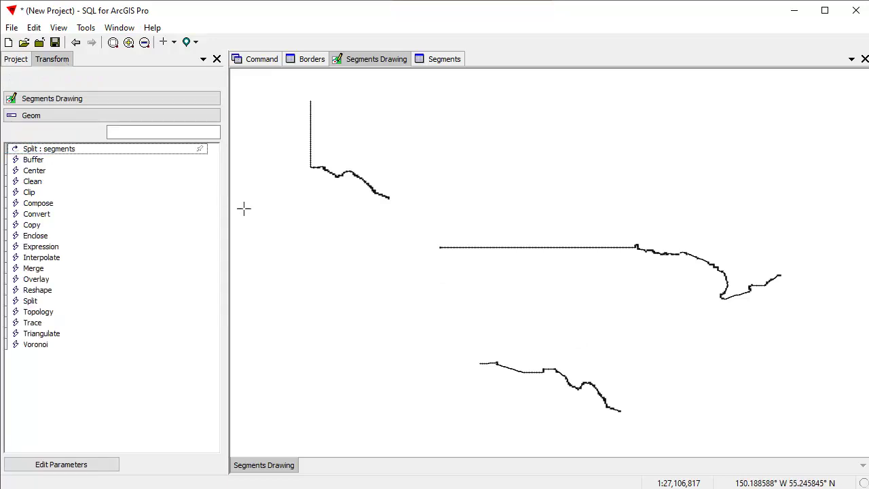
double_click(42, 271)
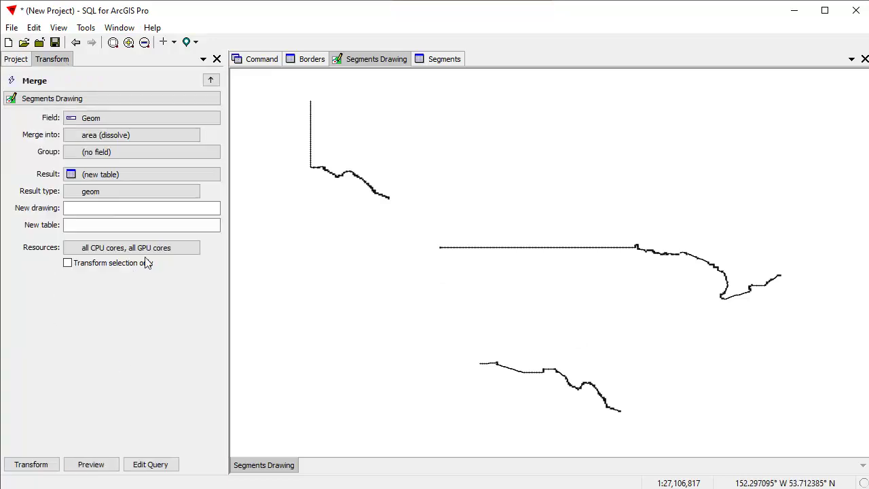
click(66, 137)
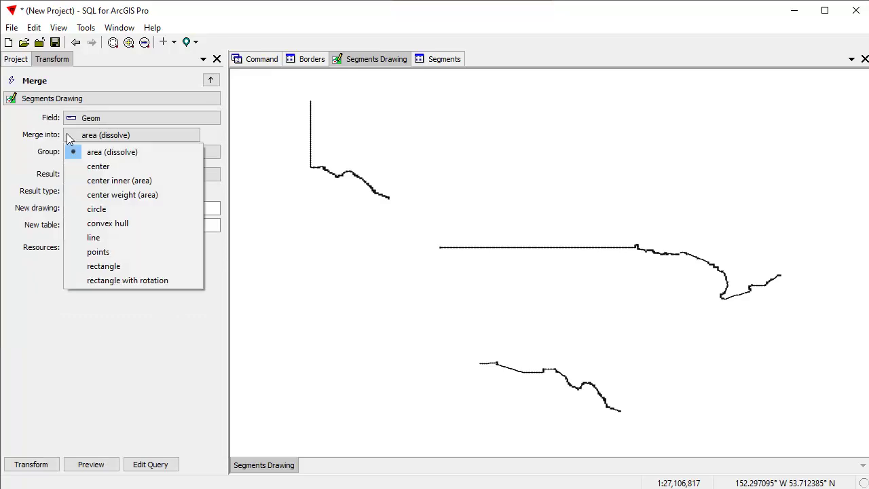
click(100, 239)
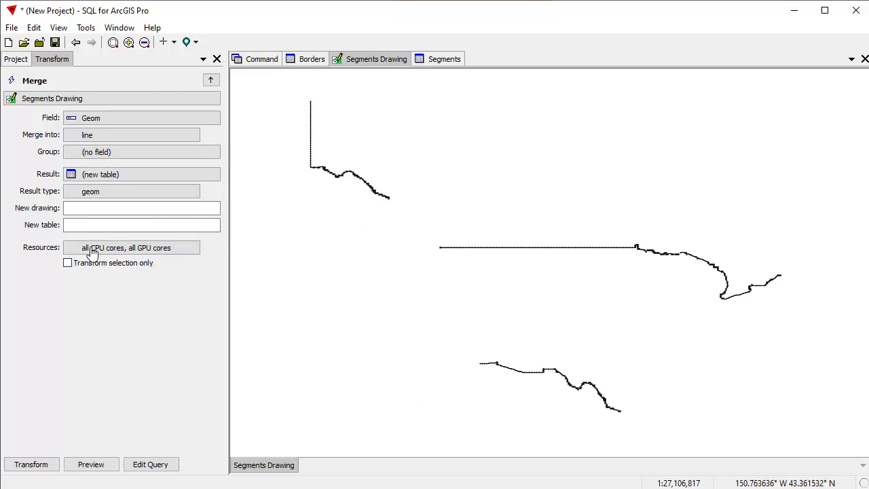
Step: Name the new table Merged and the new drawing Merged Drawing, preview the merge, and run the transform
click(94, 225)
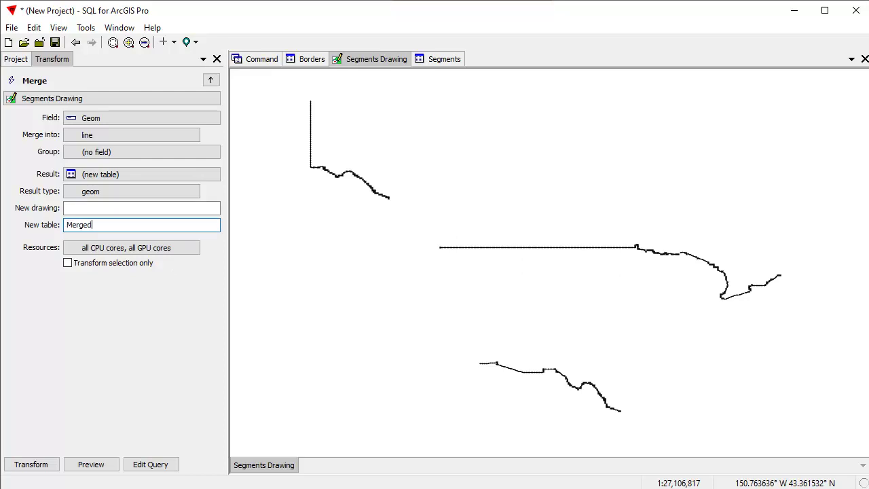
key(ctrl+a)
key(ctrl+c)
click(71, 207)
key(ctrl+v)
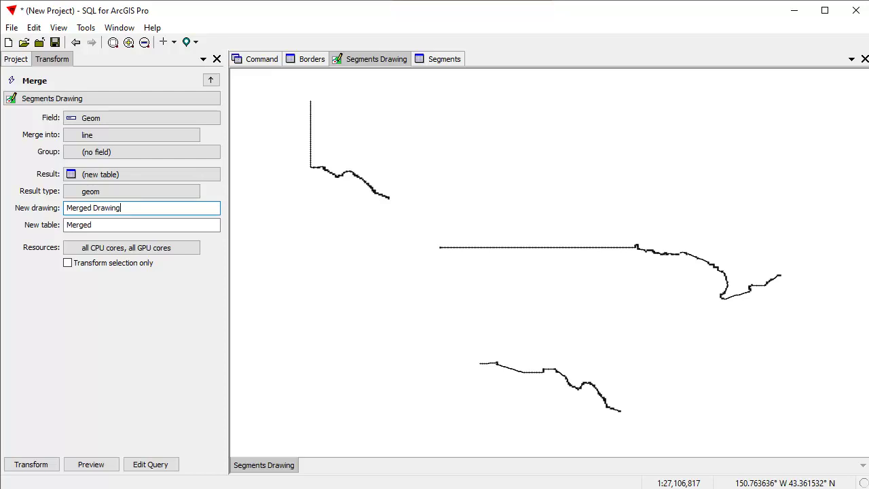
click(90, 465)
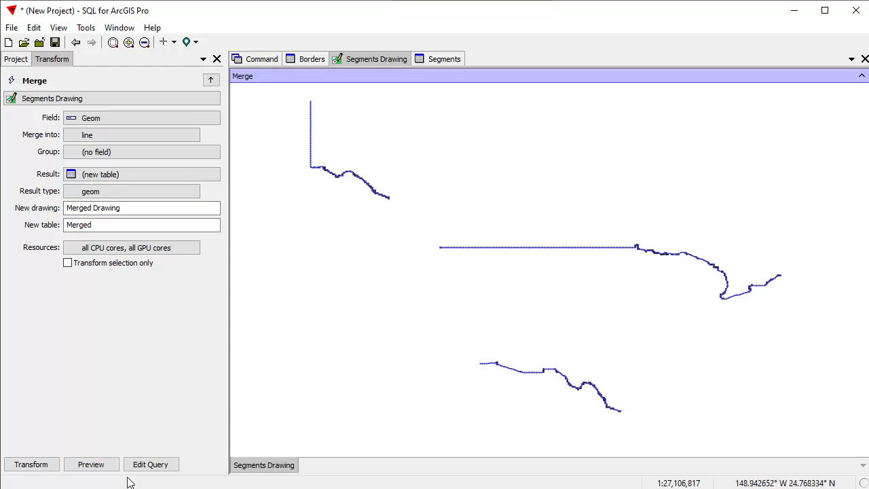
click(32, 465)
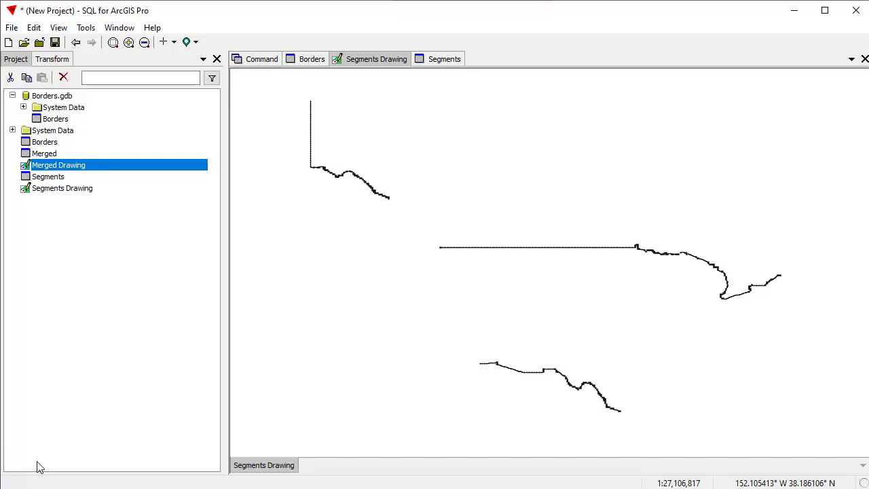
Step: Close the Segments Drawing and the Segments table, and open the Merged Drawing
click(112, 307)
key(ctrl+F4)
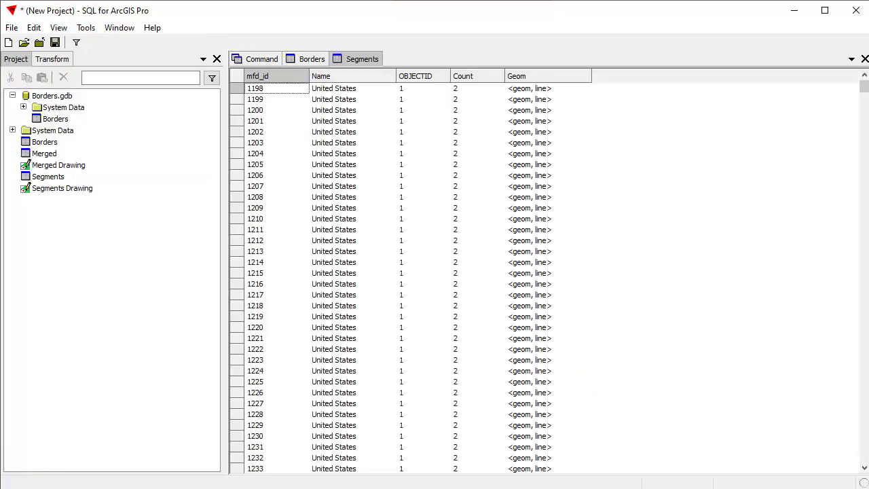
click(865, 59)
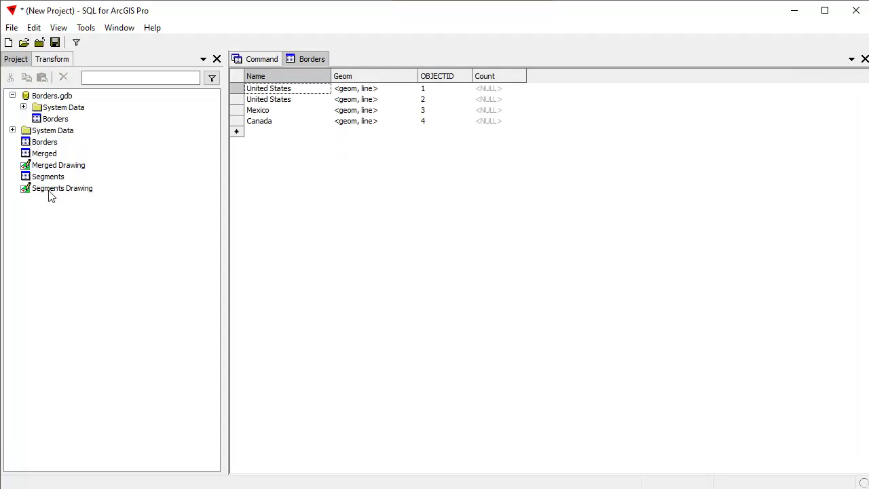
double_click(52, 167)
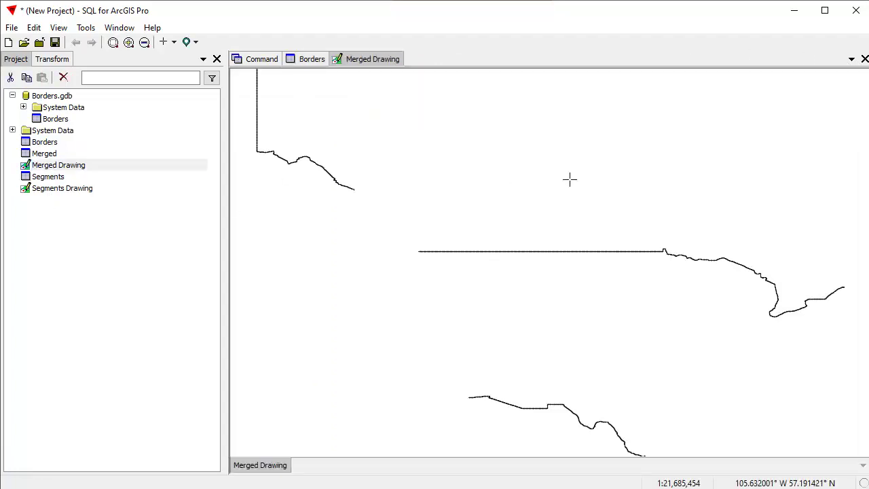
scroll(569, 179, down, 1)
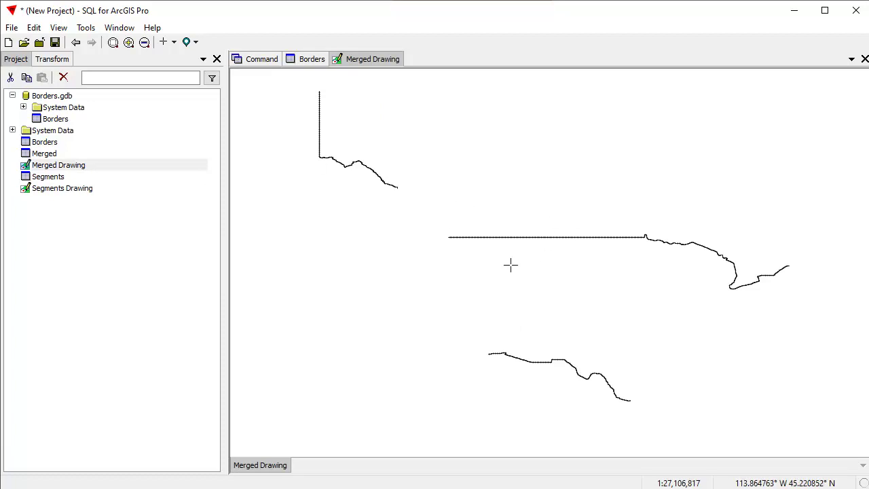
Step: Select the border line in the Merged Drawing to check its record in the Merged table, and clear the selection
click(330, 157)
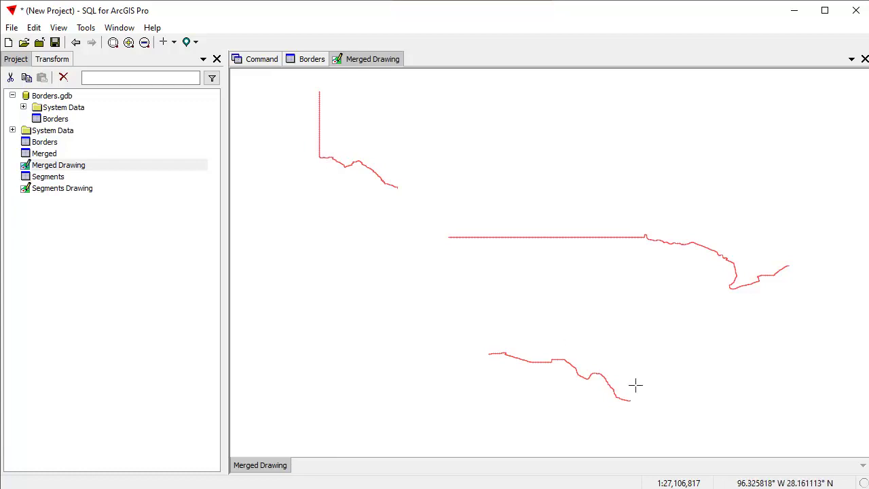
double_click(55, 154)
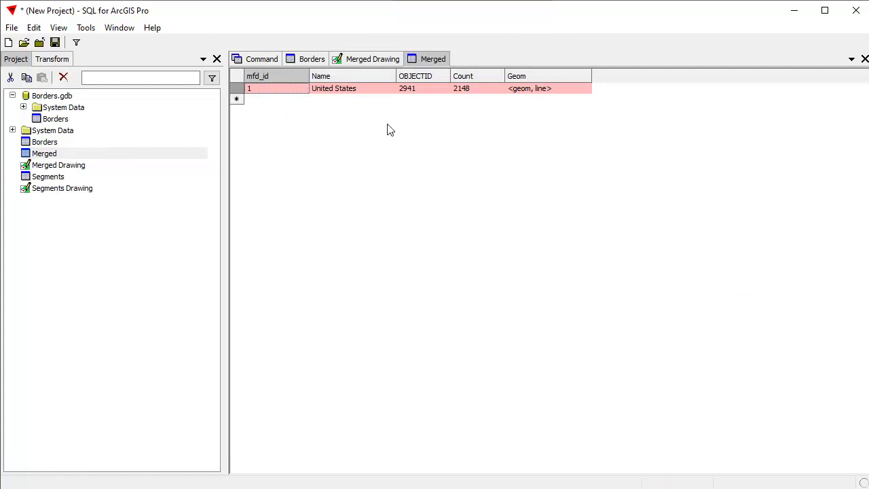
click(375, 60)
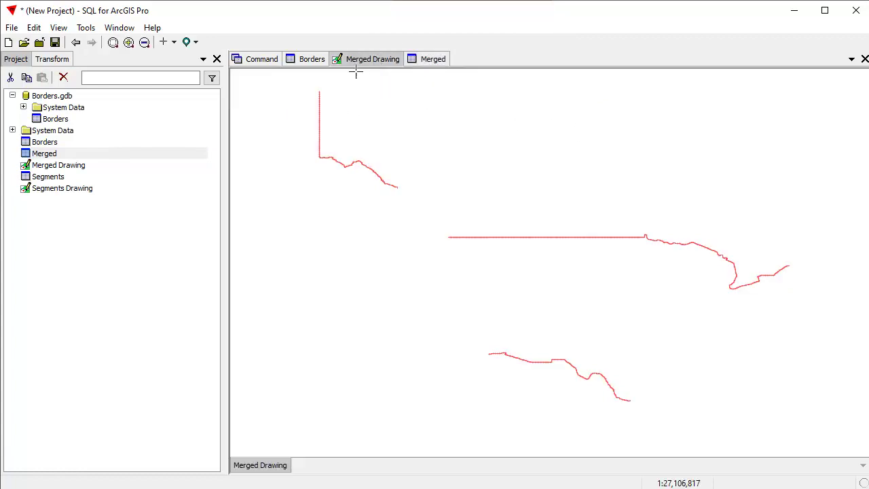
click(419, 305)
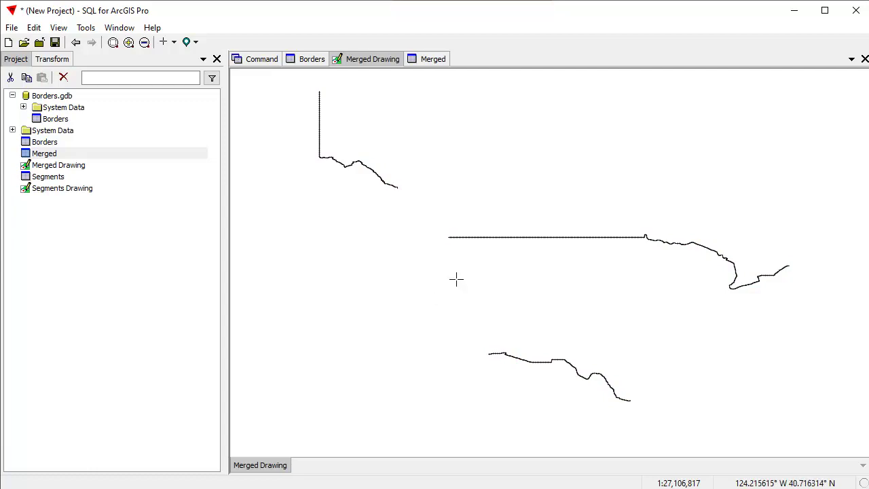
Step: Inspect the field values and coordinates of the merged border line, and close the Info pane
click(504, 237)
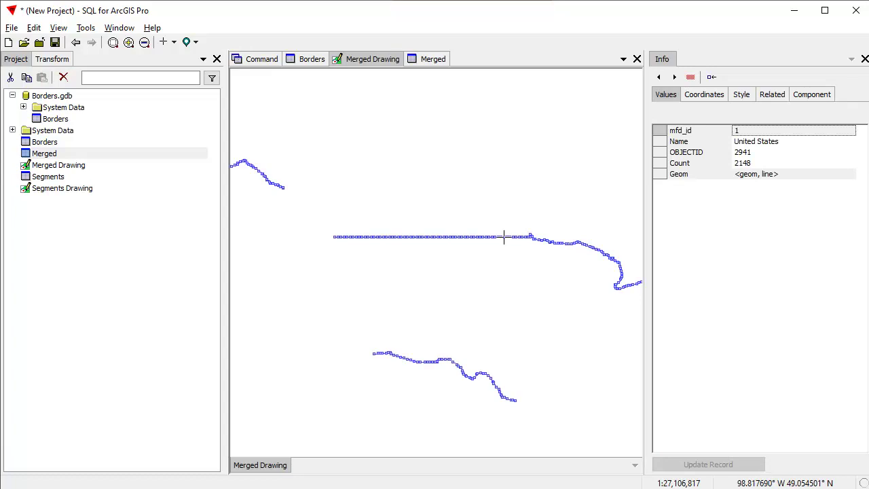
click(711, 97)
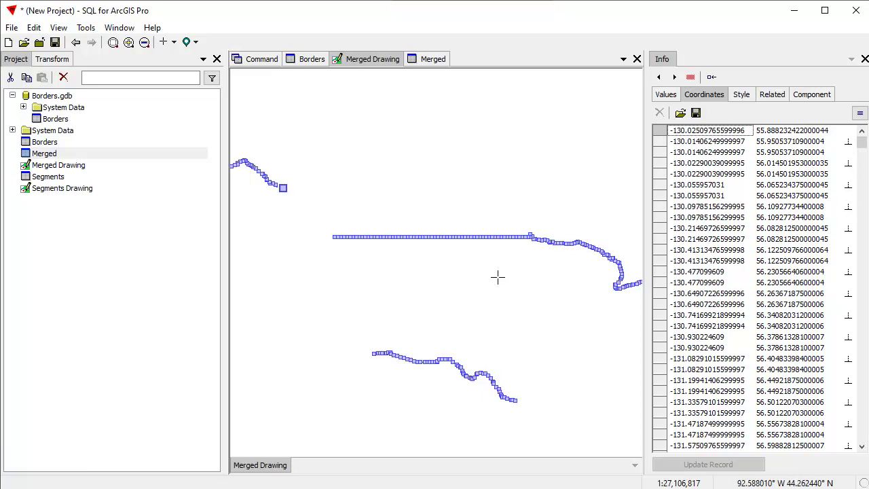
scroll(448, 298, down, 1)
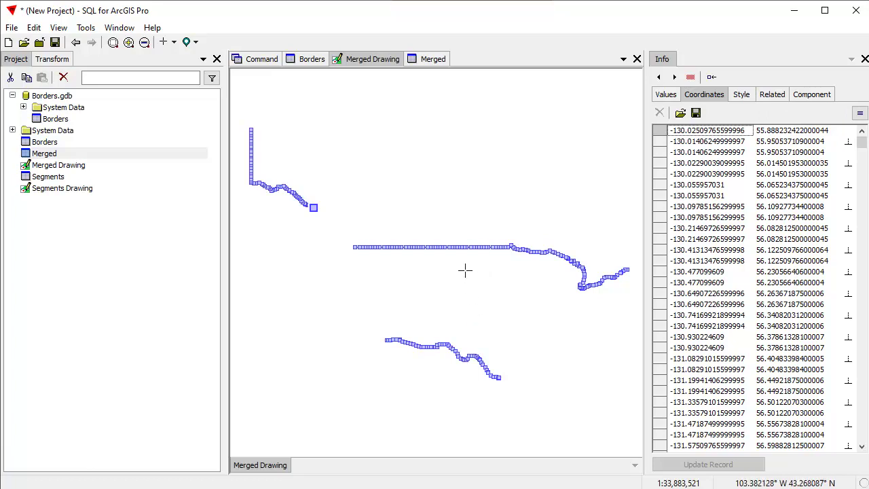
click(542, 329)
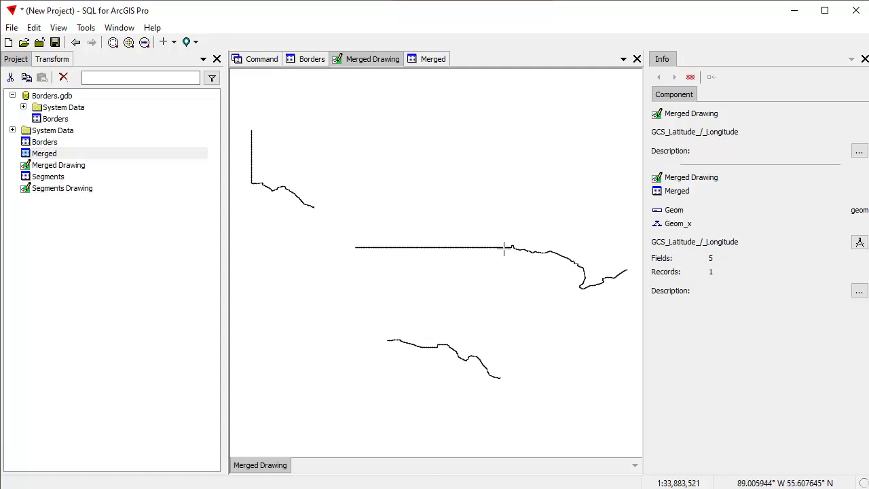
click(865, 59)
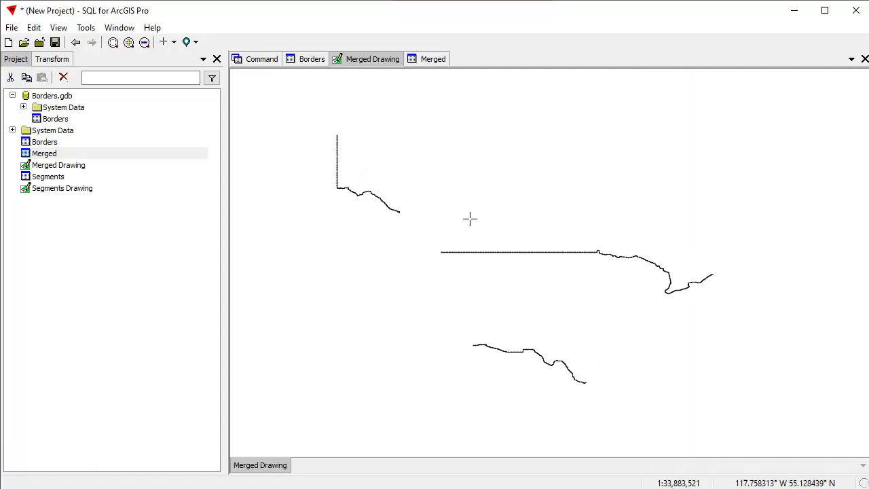
Step: Set up a Clean transform on the Geom field of the Merged Drawing, using normalize metric with a tolerance of 0
click(51, 59)
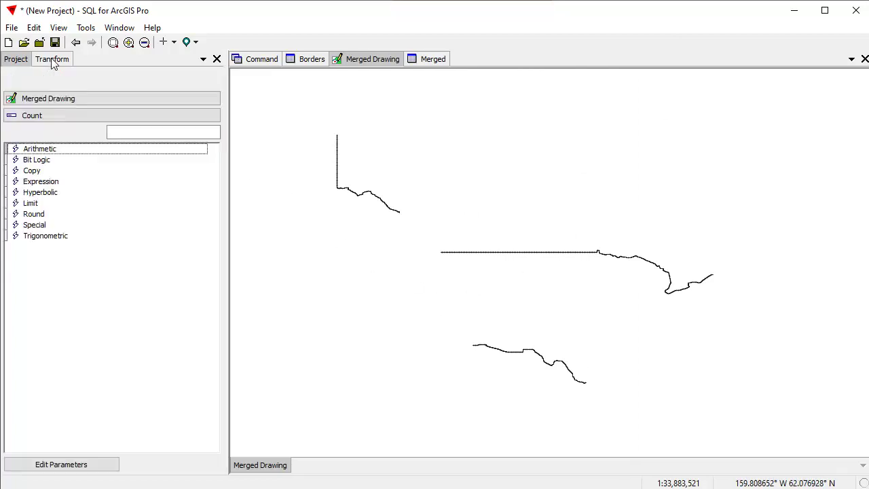
click(50, 116)
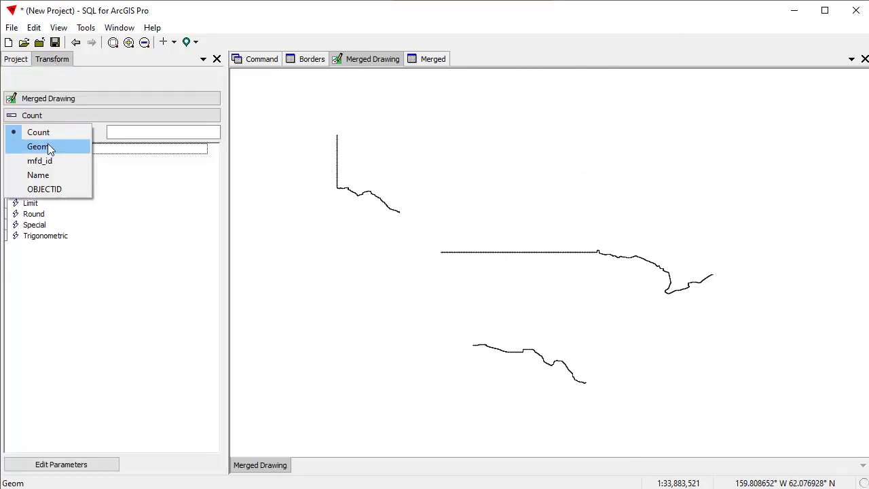
click(53, 146)
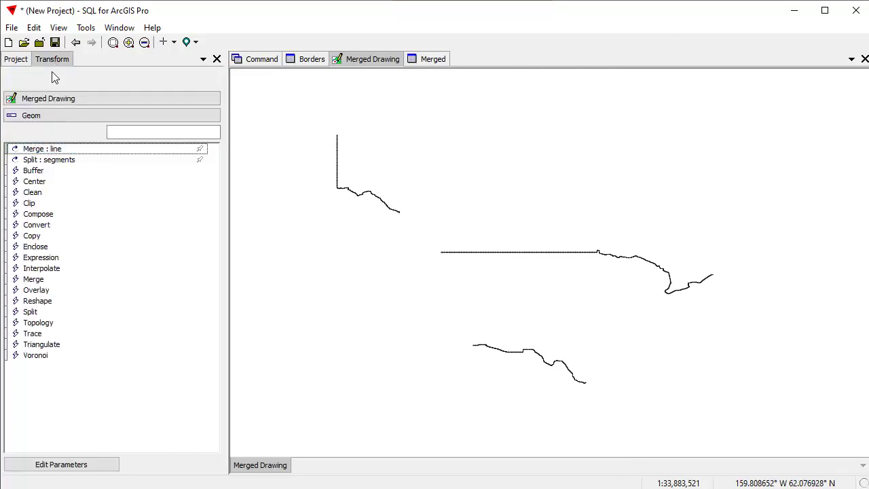
double_click(34, 194)
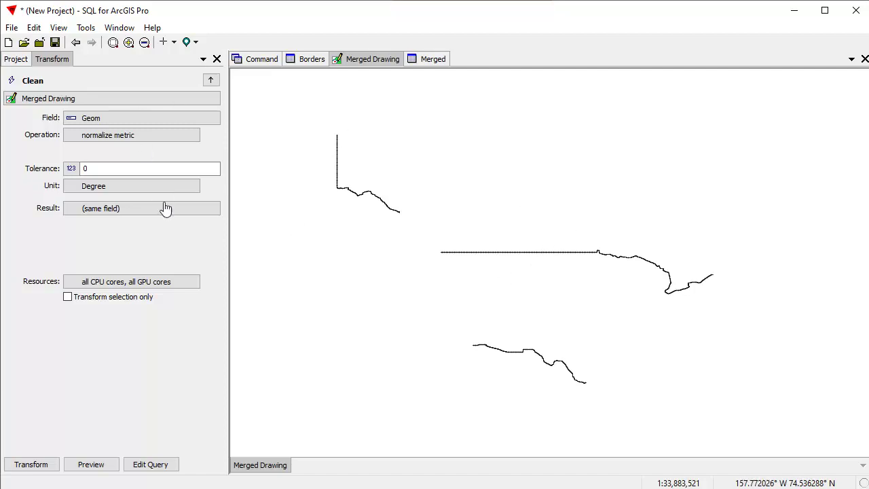
click(105, 169)
Step: Review the SQL query generated for the Clean transform, close it without running it, and return to the Merged Drawing
click(148, 466)
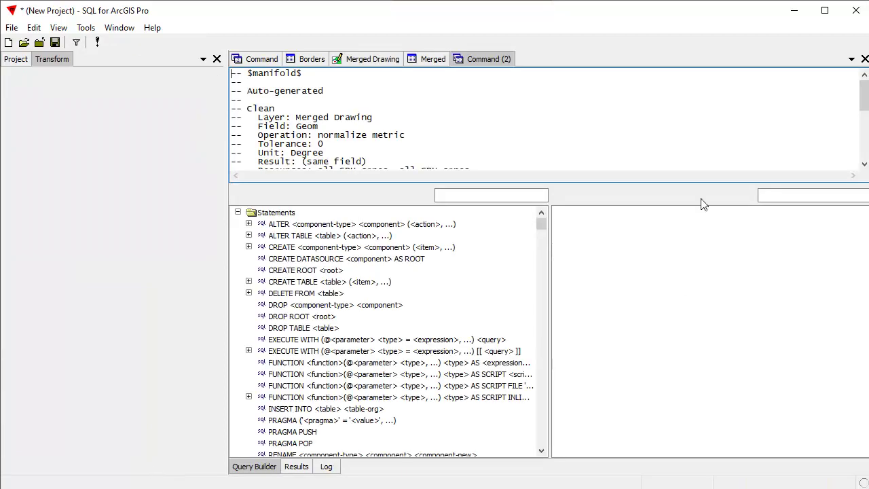
drag(633, 185, 653, 317)
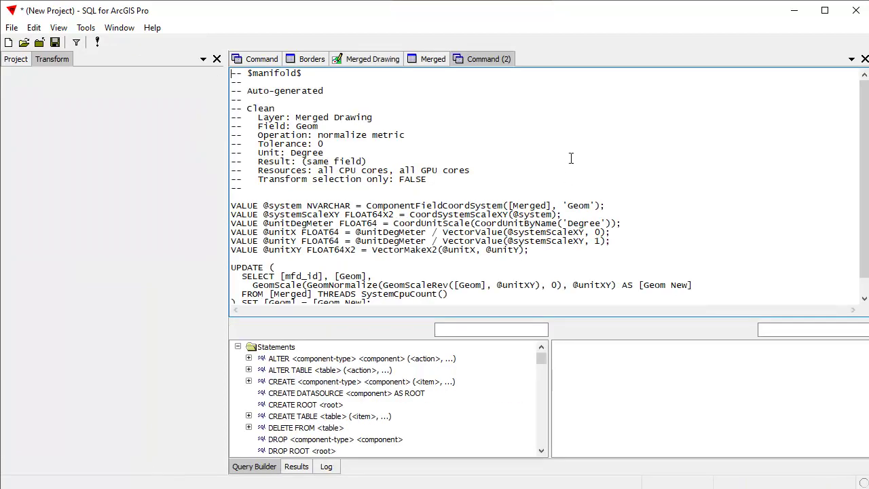
scroll(572, 158, down, 1)
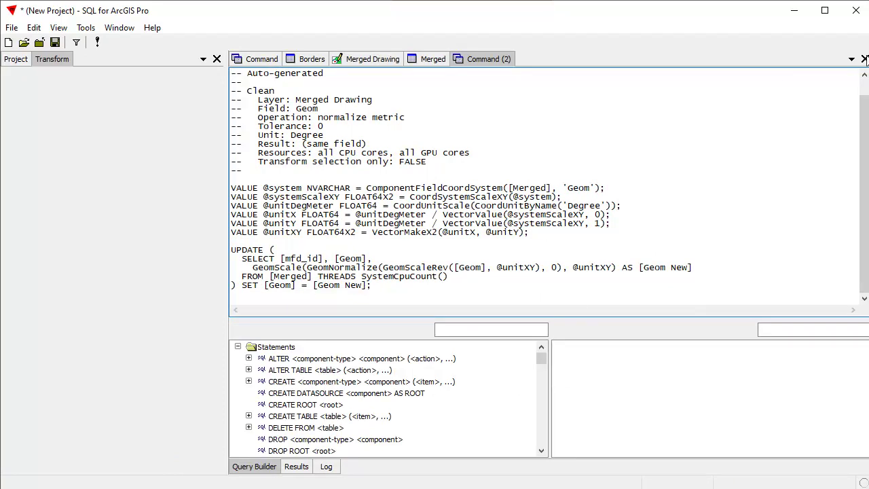
click(864, 59)
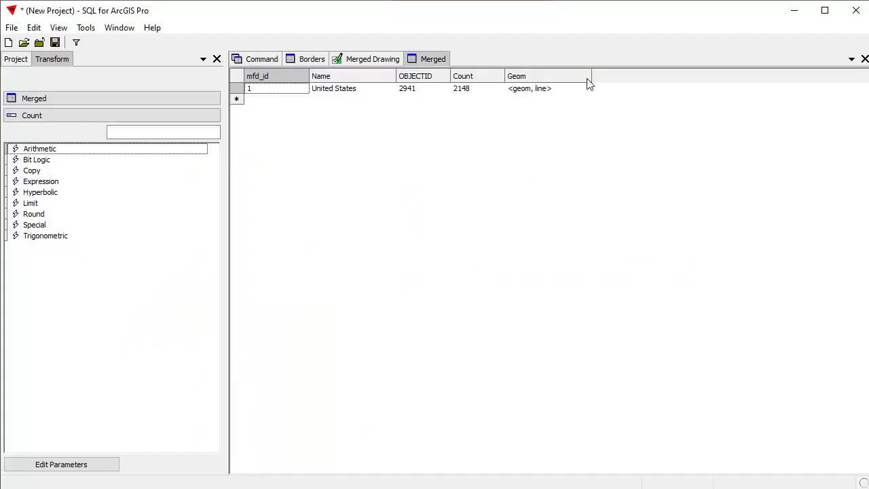
click(379, 62)
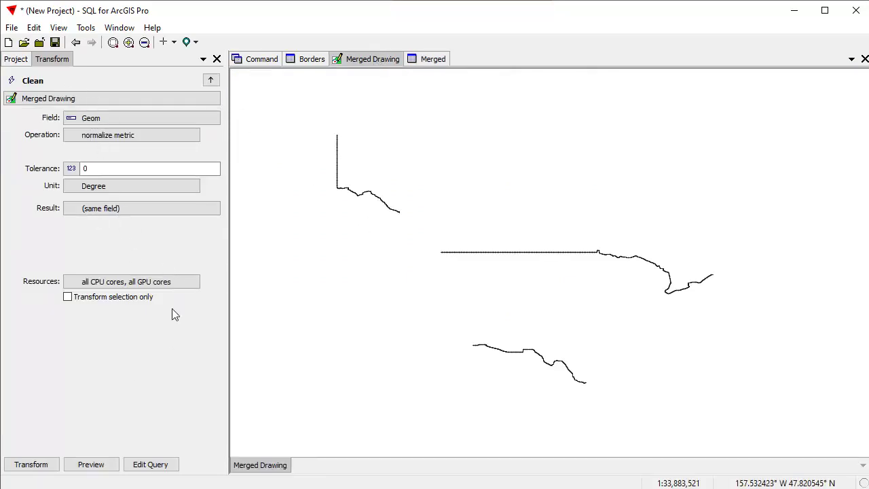
Step: Run the normalize metric transform on the Merged Drawing, select the cleaned border line to check it, and clear the selection
click(38, 470)
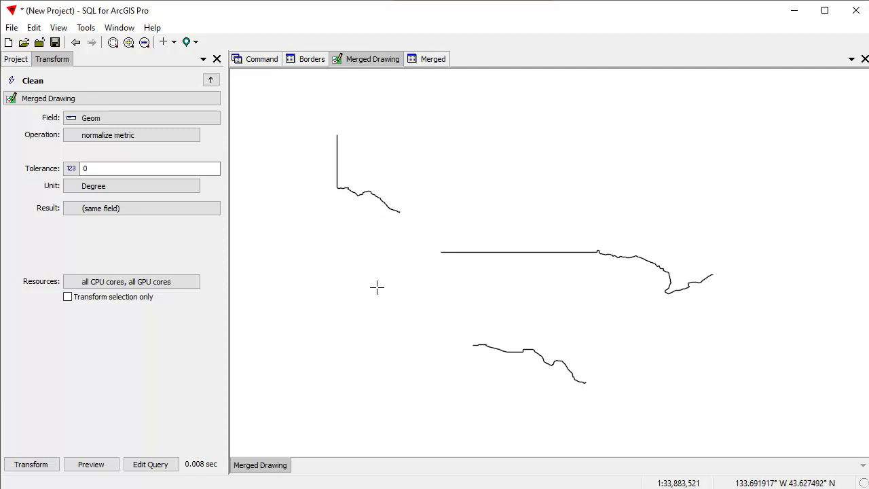
click(364, 195)
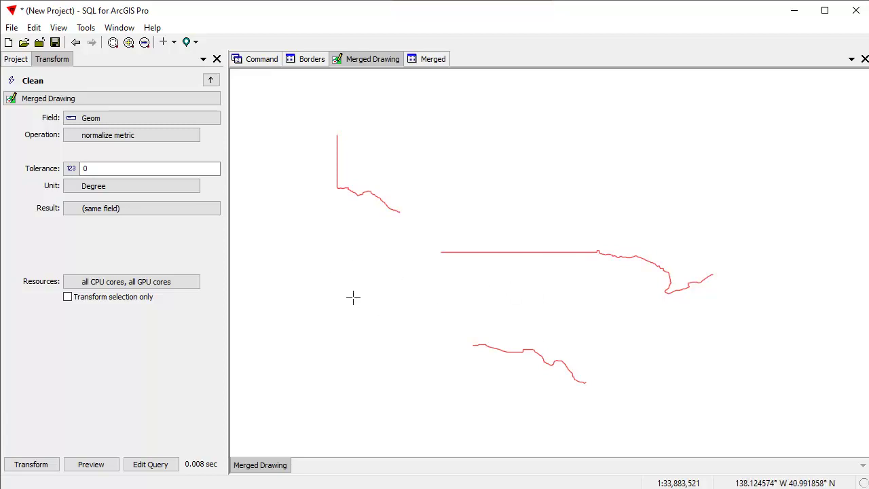
click(366, 249)
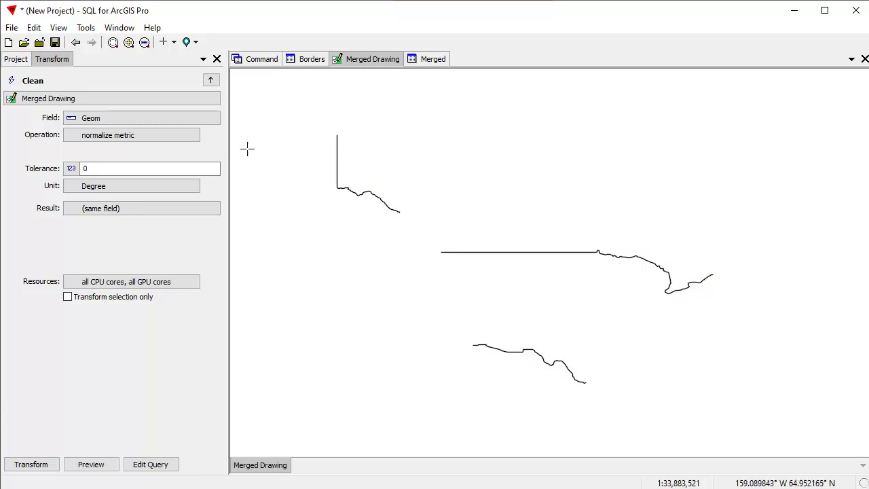
Step: Inspect the coordinates of the normalized border line in the Merged Drawing, and deselect the line
alt+click(478, 252)
click(706, 95)
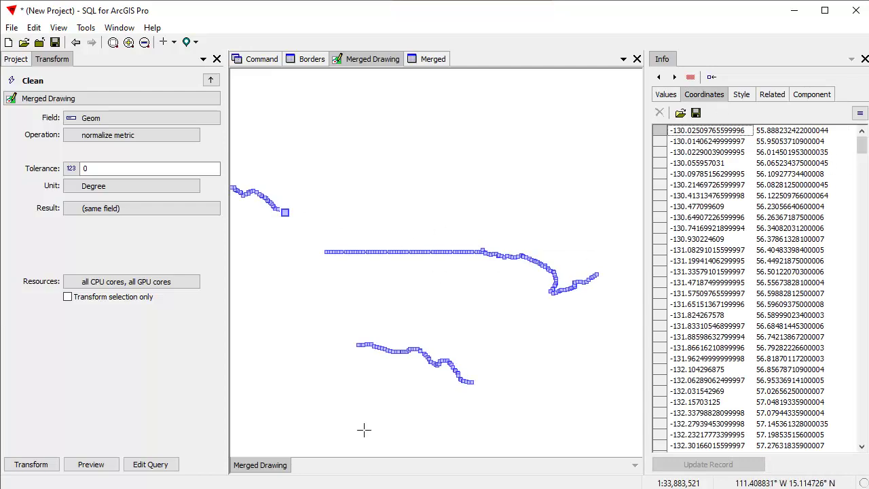
scroll(362, 342, down, 2)
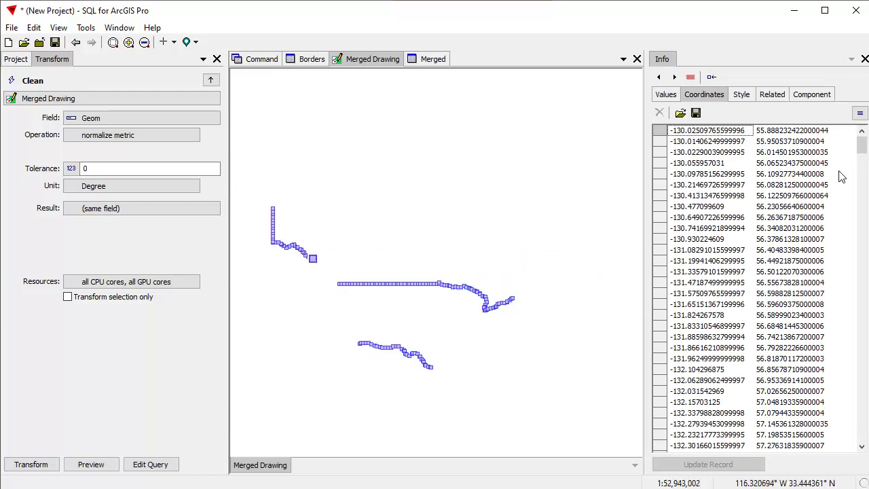
drag(862, 146, 444, 194)
click(458, 192)
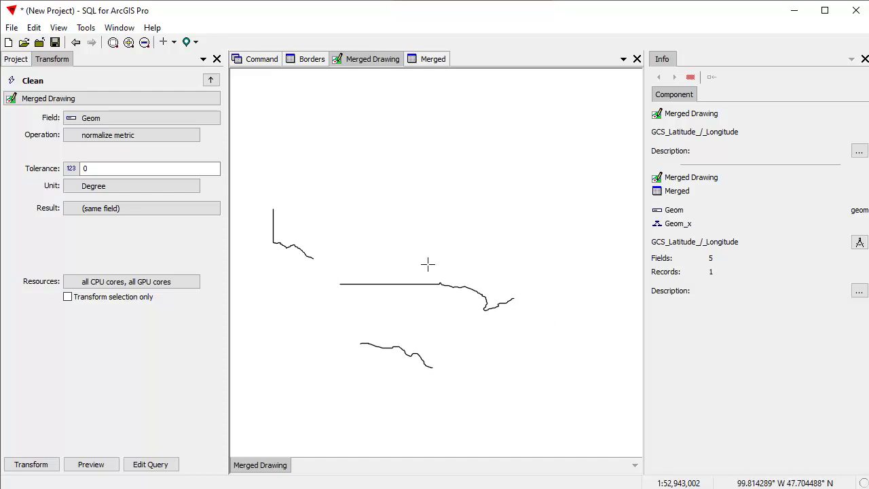
drag(450, 200, 465, 165)
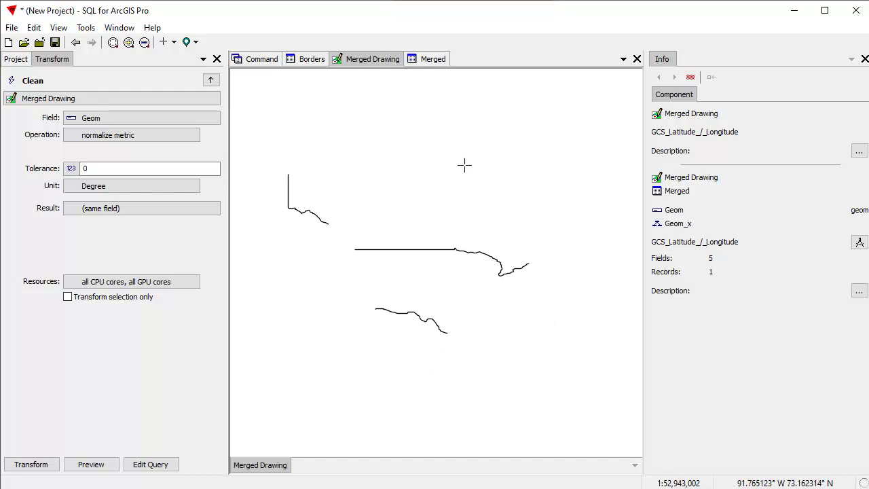
Step: Set up a Split transform on the Merged Drawing's Geom field that splits the line into branches
click(211, 79)
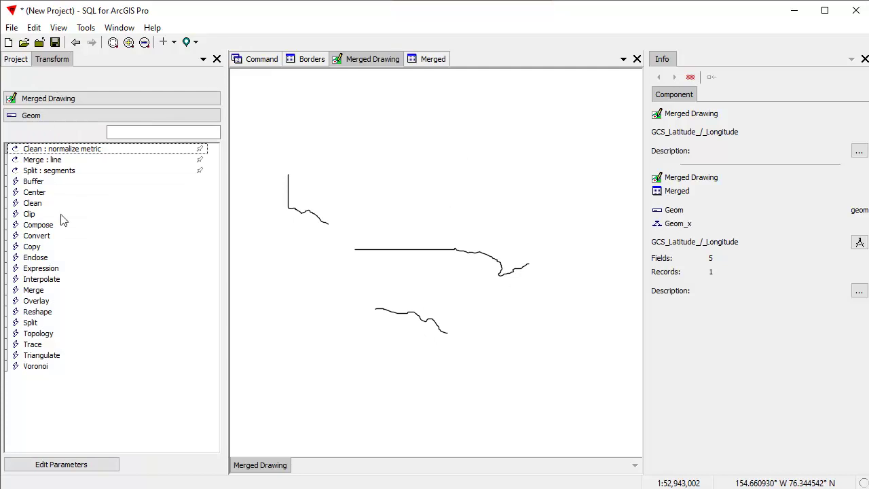
click(31, 324)
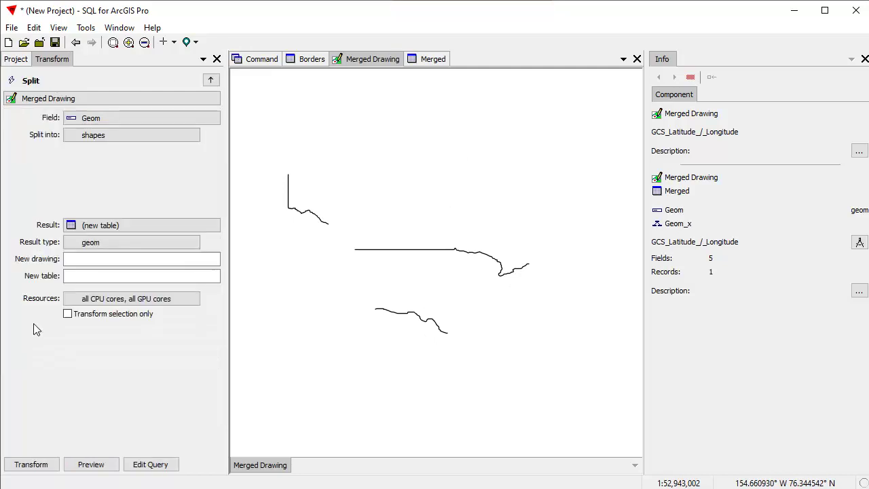
click(73, 136)
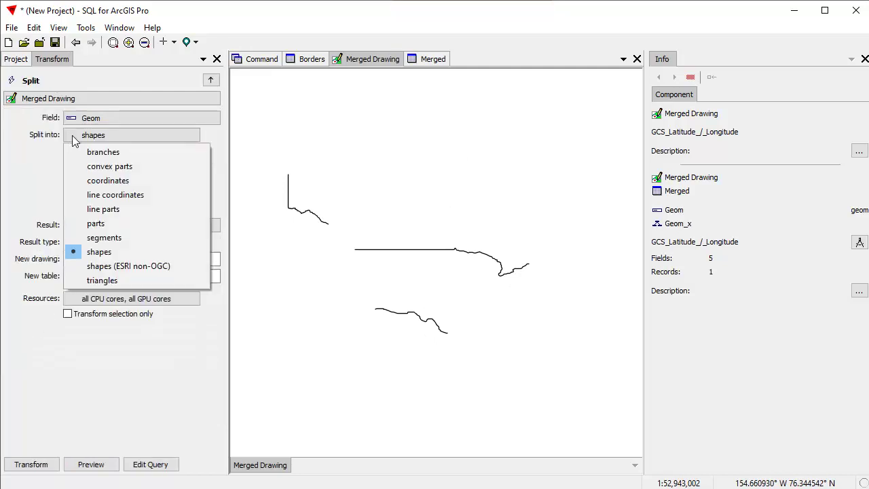
click(99, 151)
Step: Name the new table Common and the new drawing Common Drawing, and run the split
click(83, 261)
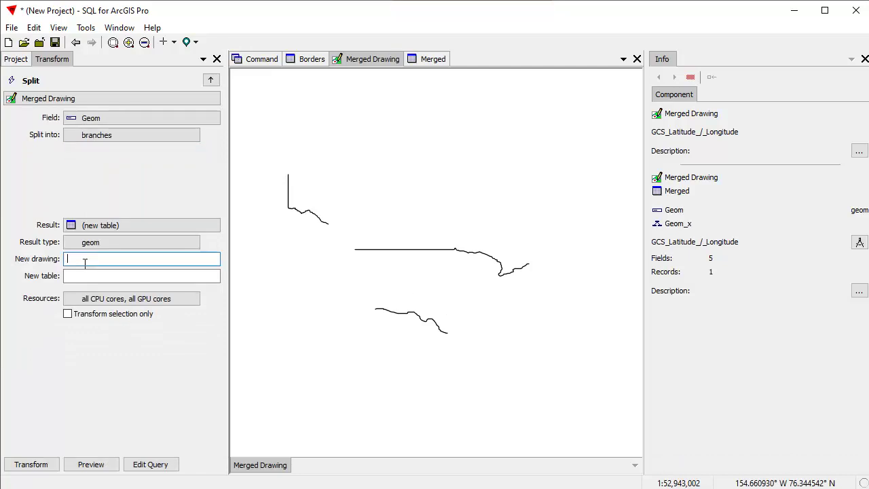
click(80, 277)
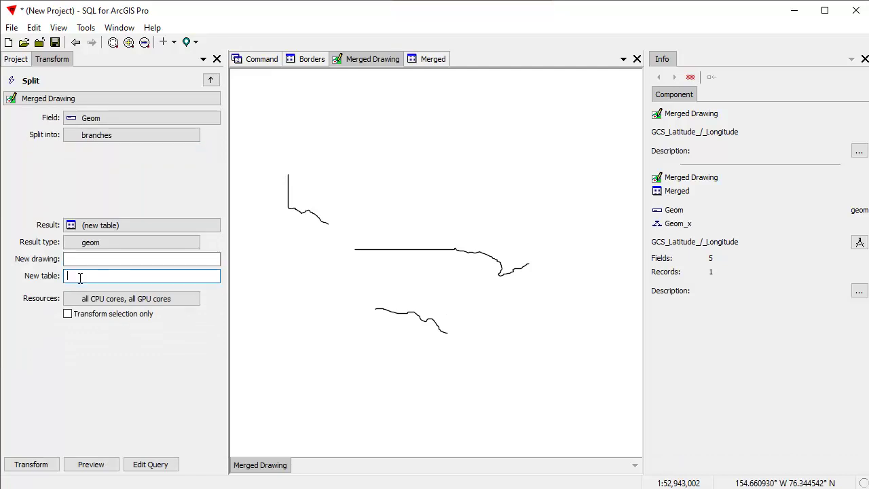
text(Common)
click(90, 261)
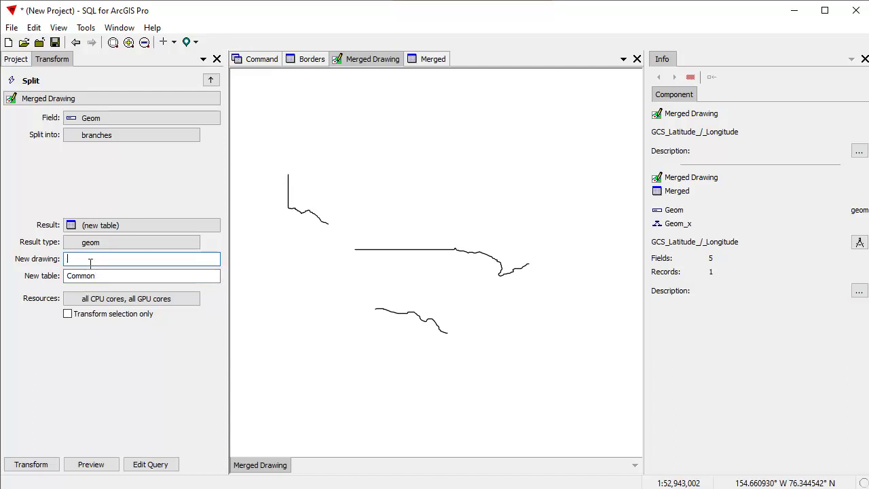
text(Common Drawing)
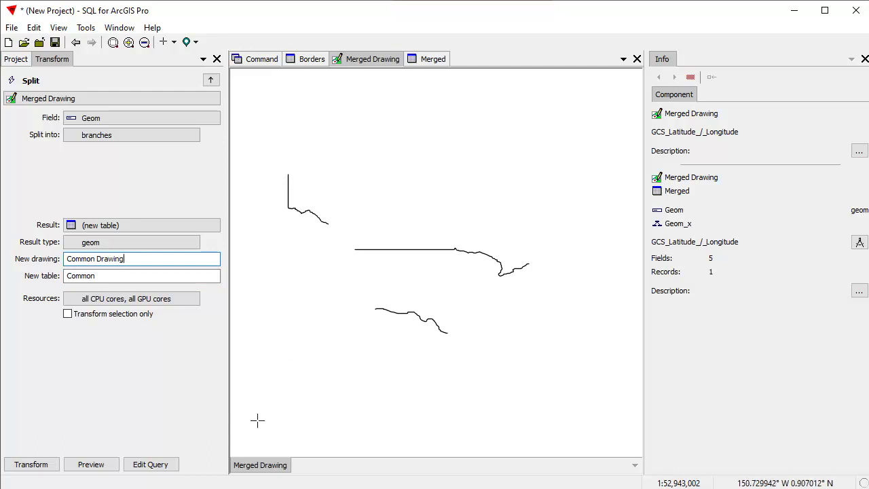
click(38, 467)
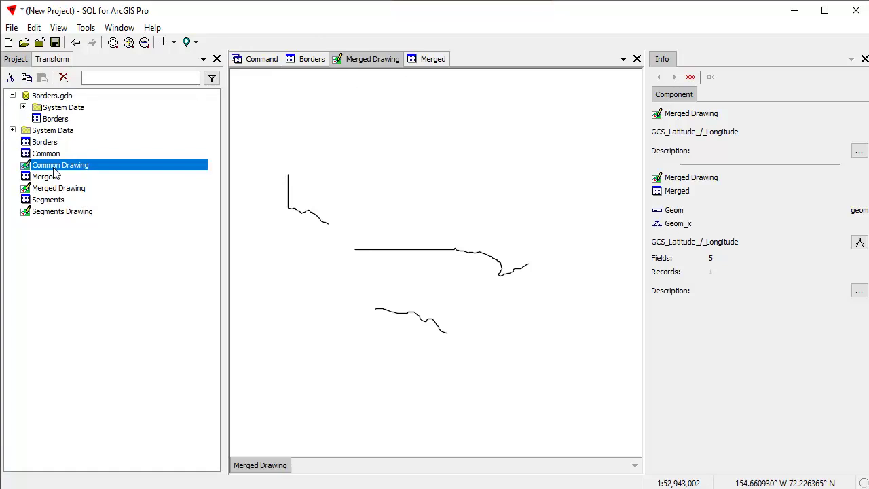
Step: Close the Merged Drawing and the Merged table, and open the Common Drawing
click(637, 59)
click(637, 59)
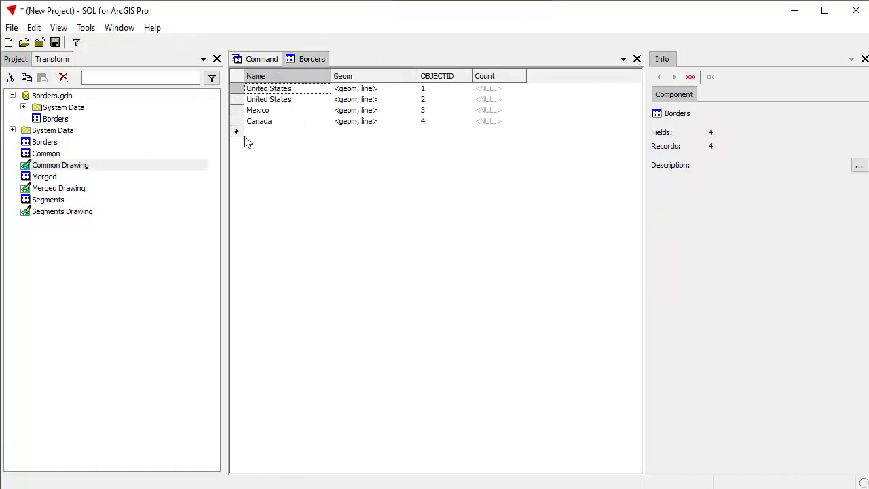
double_click(72, 166)
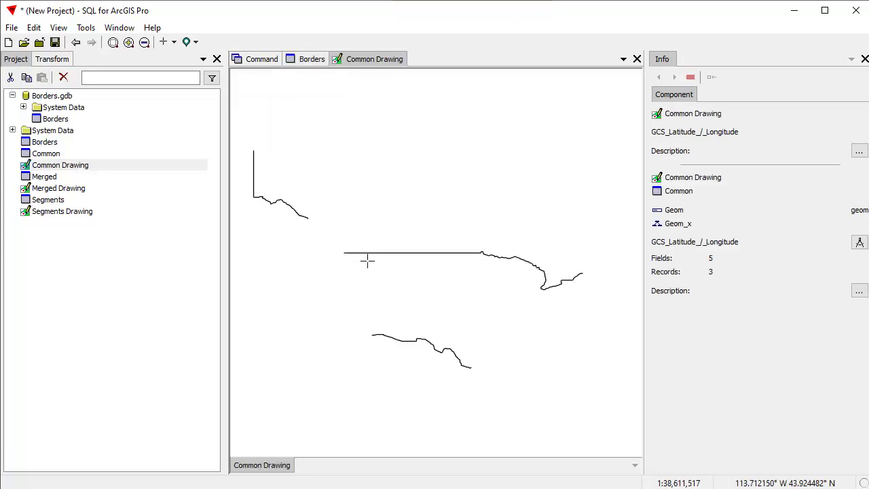
Step: Select the individual border lines in the Common Drawing to check that they are separate objects
click(279, 201)
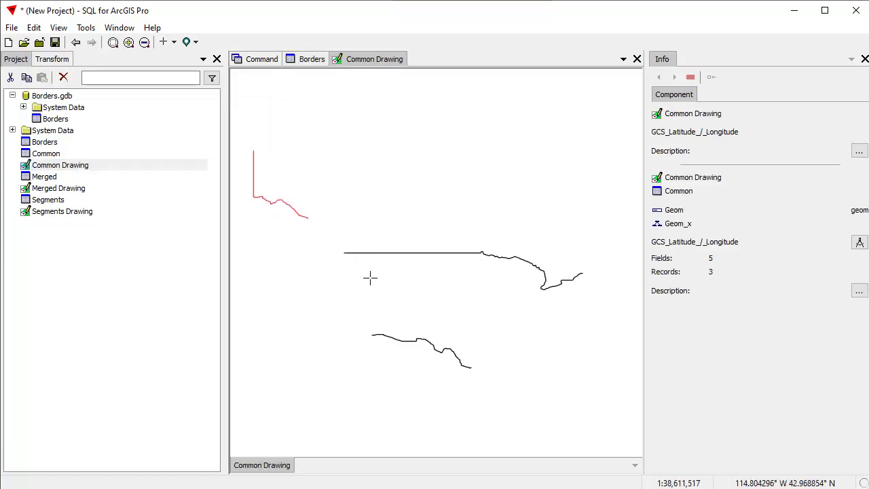
click(390, 244)
click(389, 253)
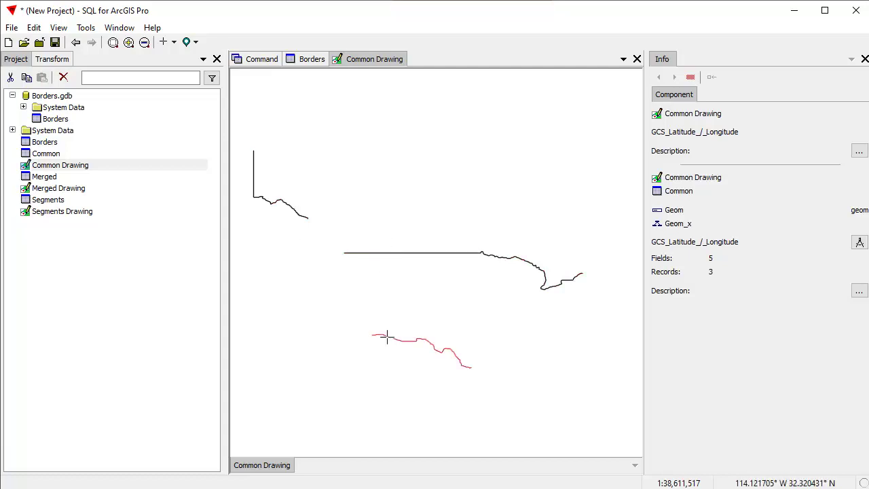
Step: Open the Common table, examine its records, and compare them with the lines in the Common Drawing
double_click(56, 156)
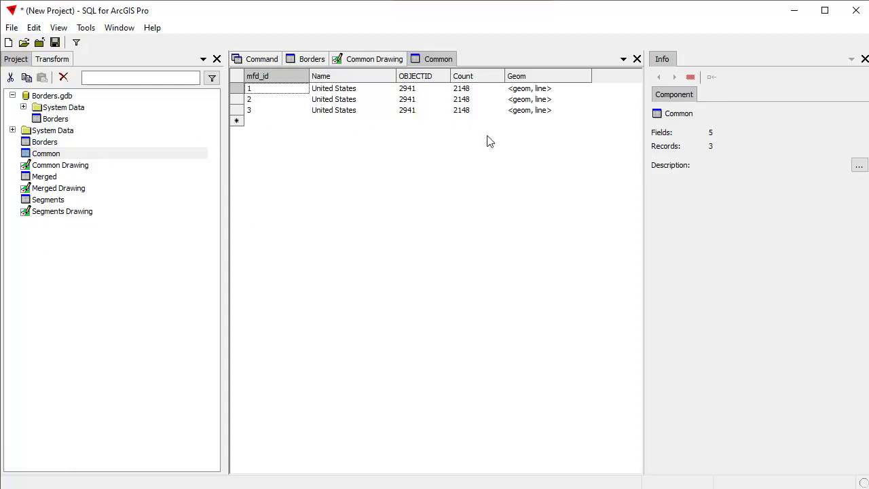
click(478, 86)
click(256, 87)
click(375, 59)
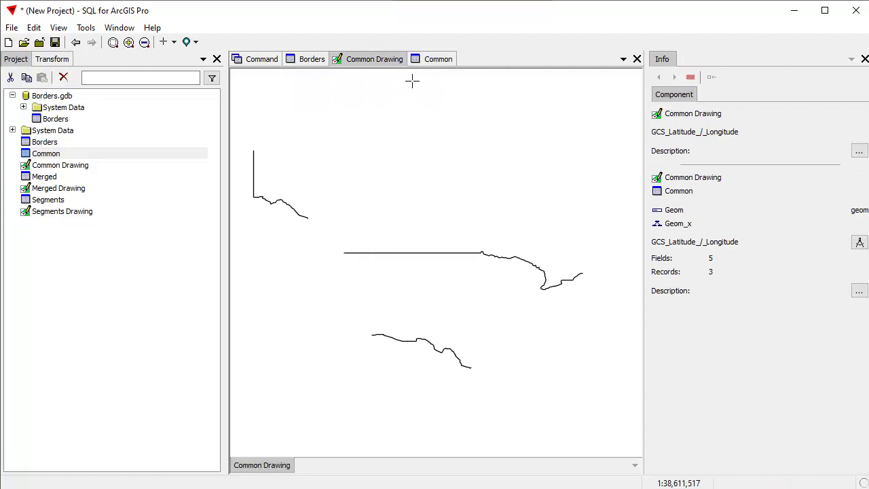
click(432, 61)
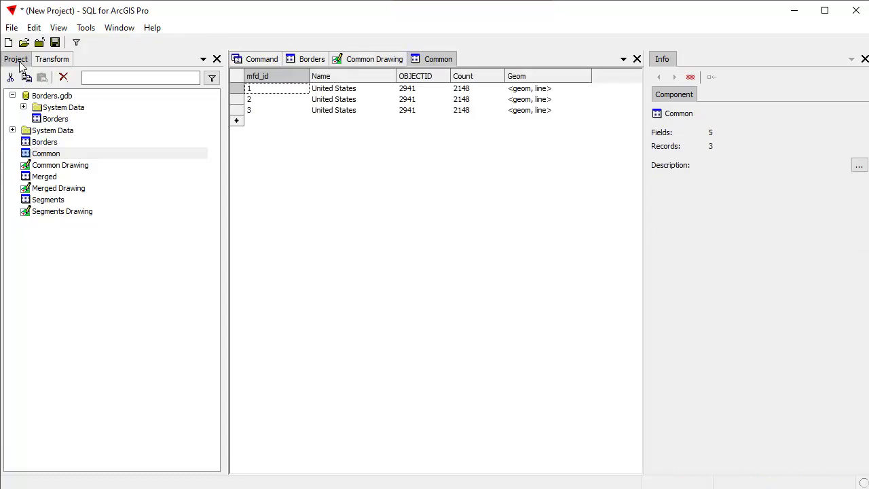
Step: In the Common table's schema, delete the mfd_id and Count fields together with the dependent mfd_id_x index
click(34, 27)
click(62, 228)
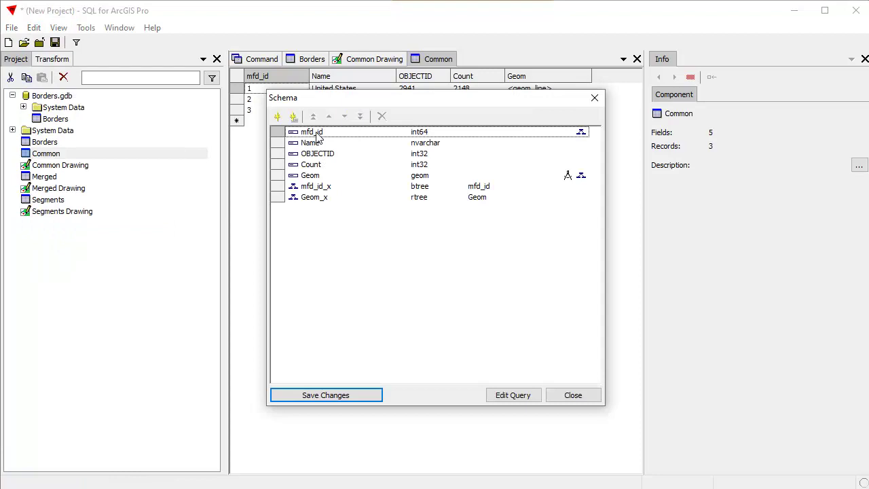
click(317, 134)
ctrl+click(320, 165)
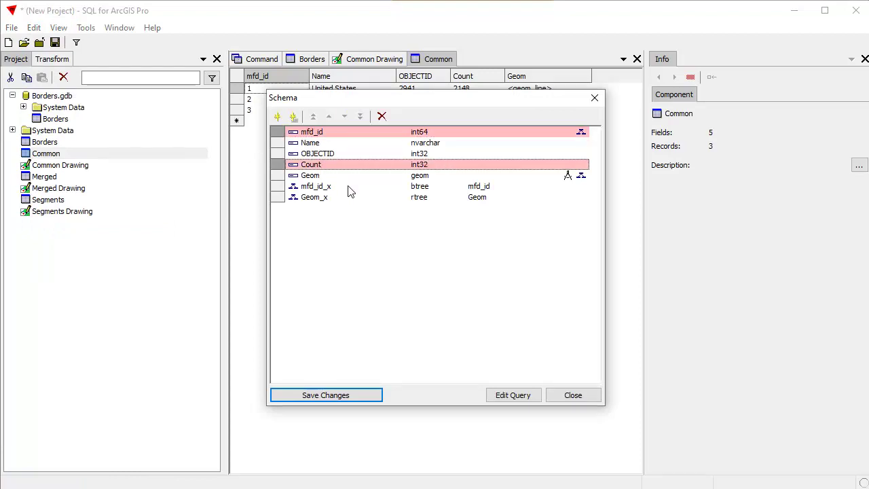
click(382, 117)
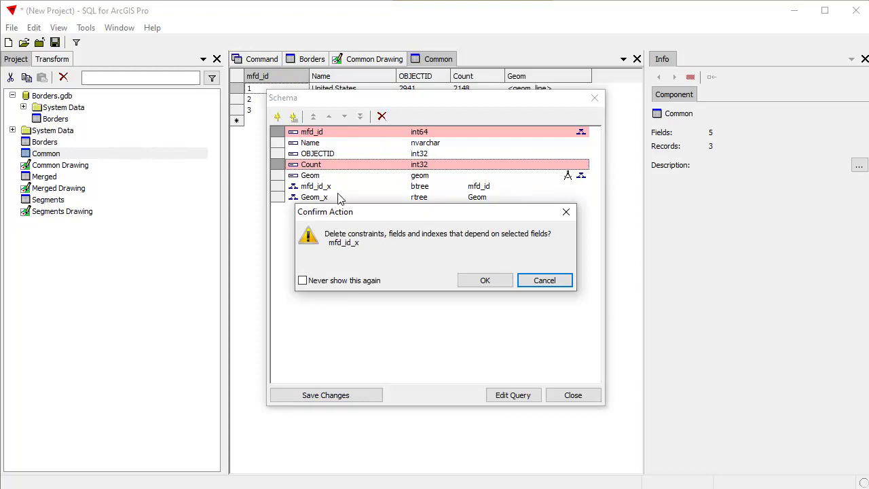
click(487, 281)
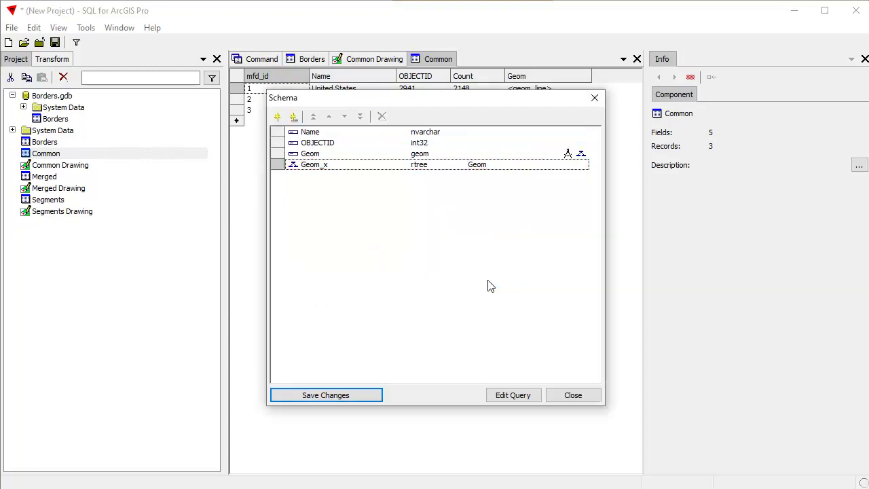
Step: Save the schema changes to the Common table, and close the Common table and the Common Drawing
click(369, 398)
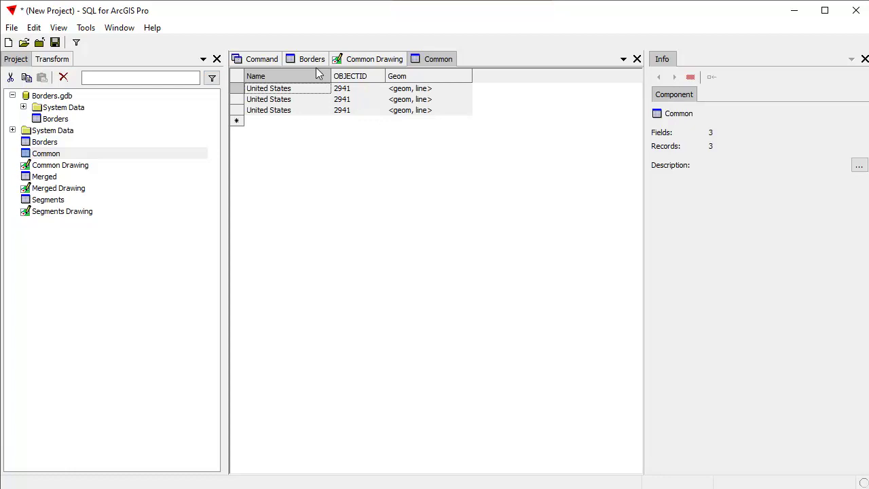
click(637, 59)
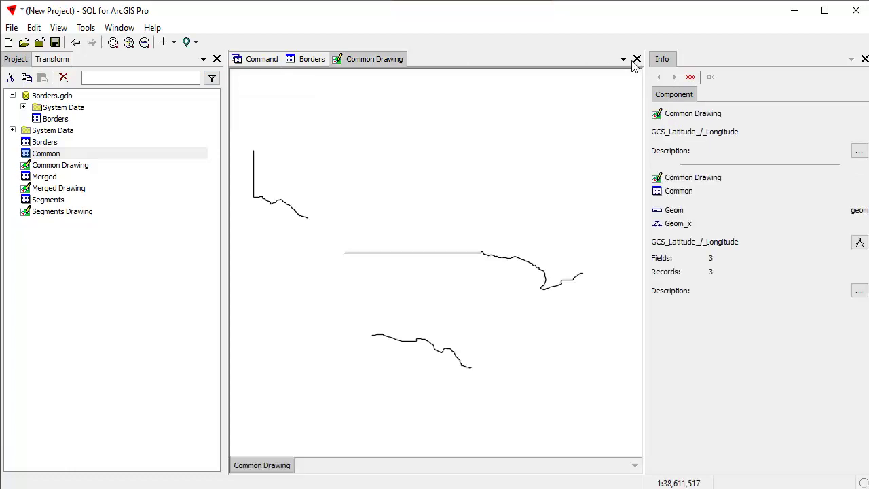
click(637, 59)
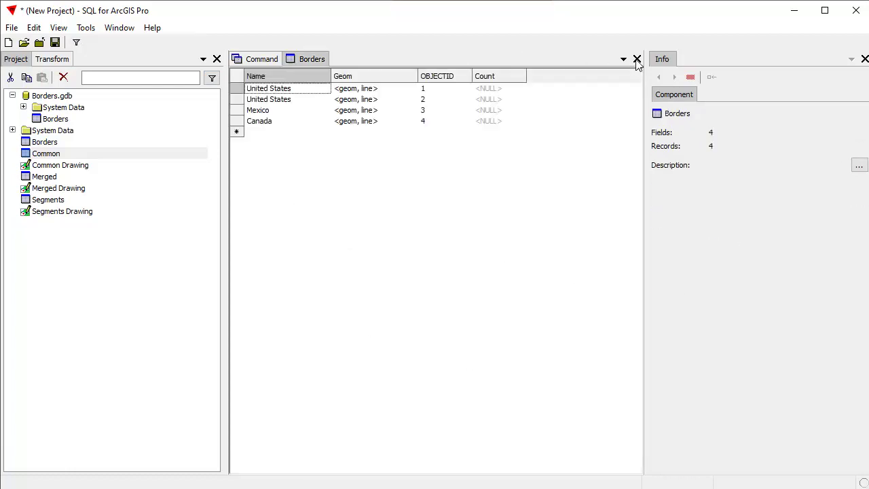
Step: Copy the Common table from the project and paste it into the Borders.gdb geodatabase
click(54, 154)
right_click(46, 156)
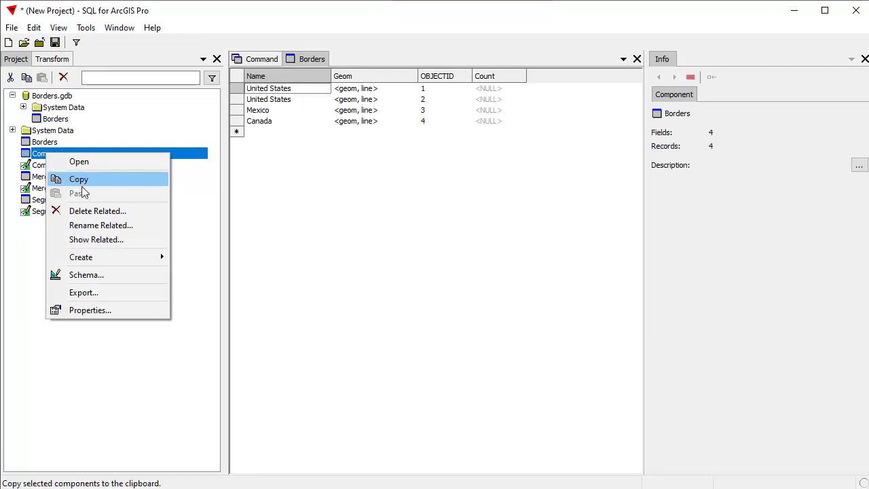
click(80, 178)
click(47, 97)
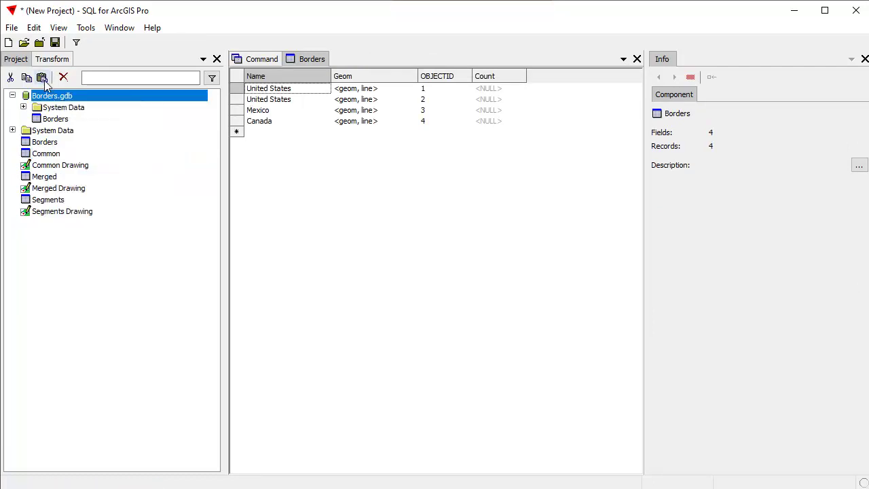
click(41, 78)
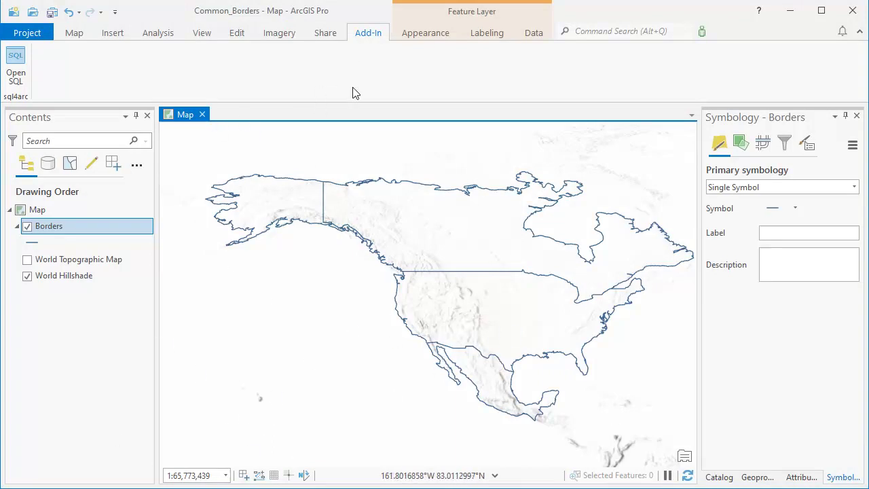
Step: In ArcGIS Pro, add the Common feature class from Borders.gdb to the map
click(74, 34)
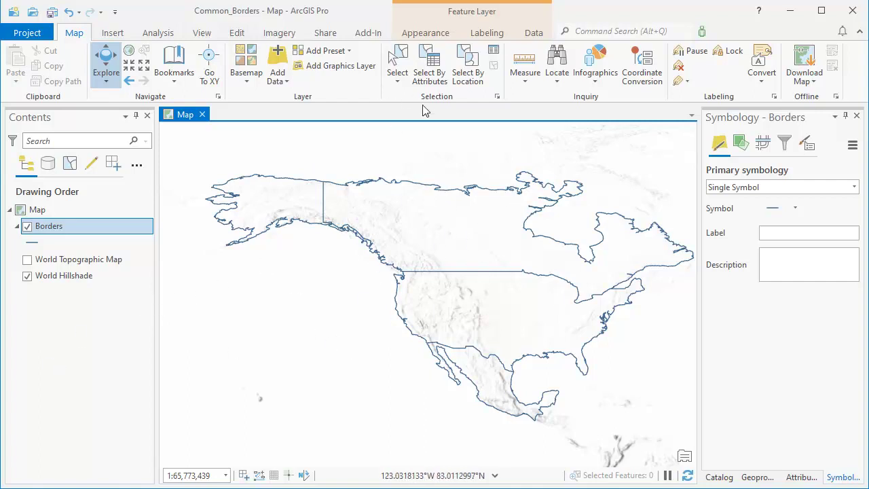
click(278, 58)
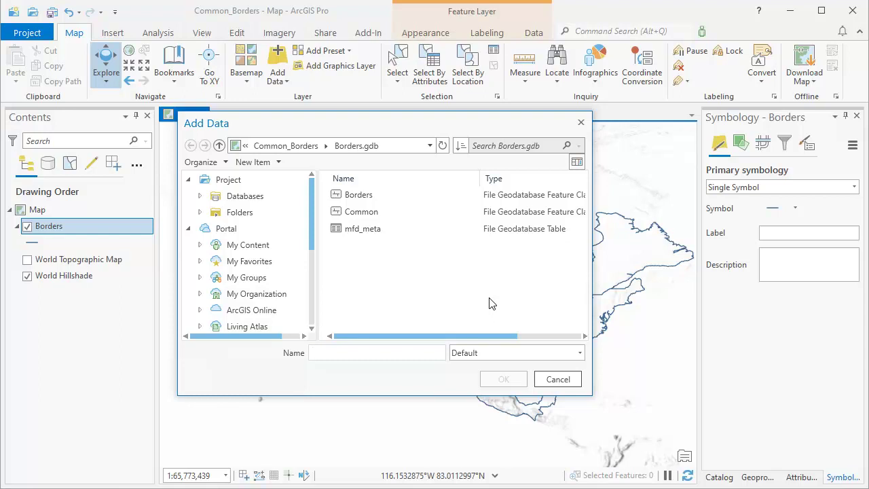
click(359, 216)
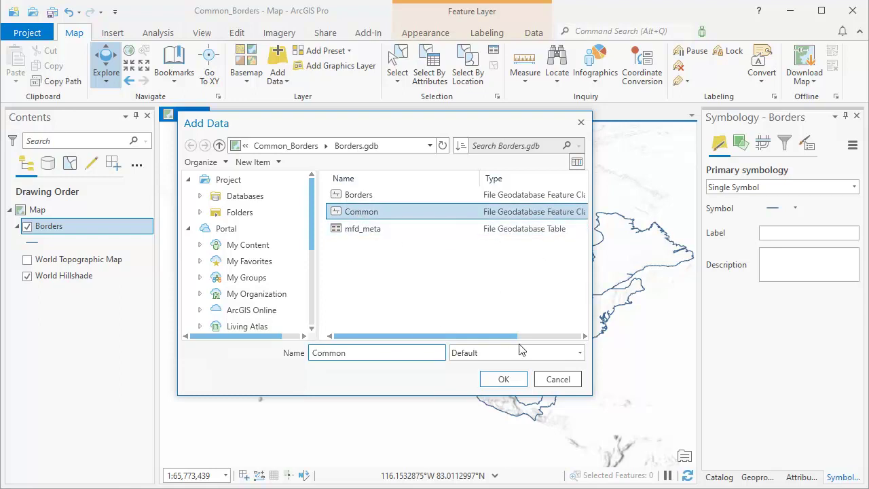
click(506, 381)
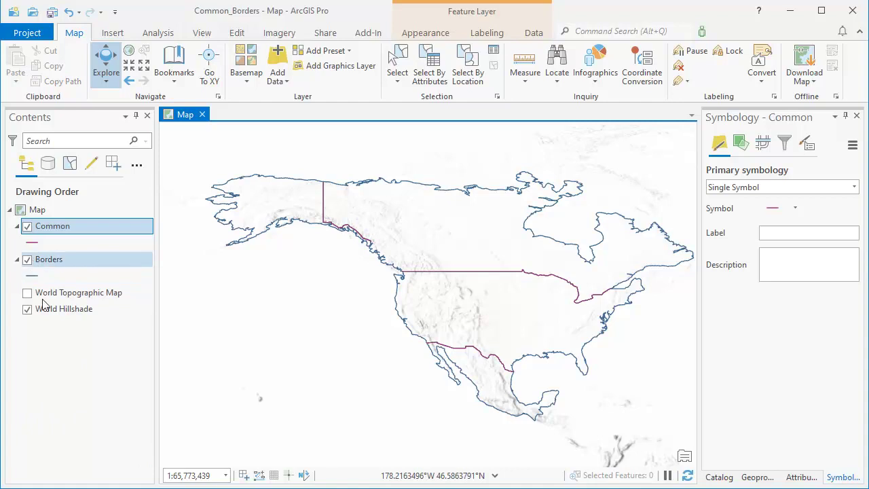
Step: Toggle the Borders layer's visibility to compare it with the Common lines, leaving Borders hidden
click(31, 275)
click(27, 259)
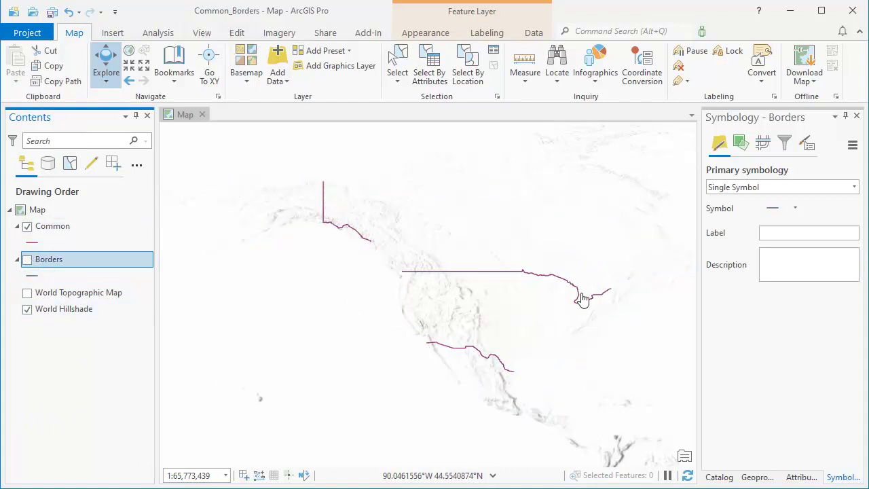
click(27, 260)
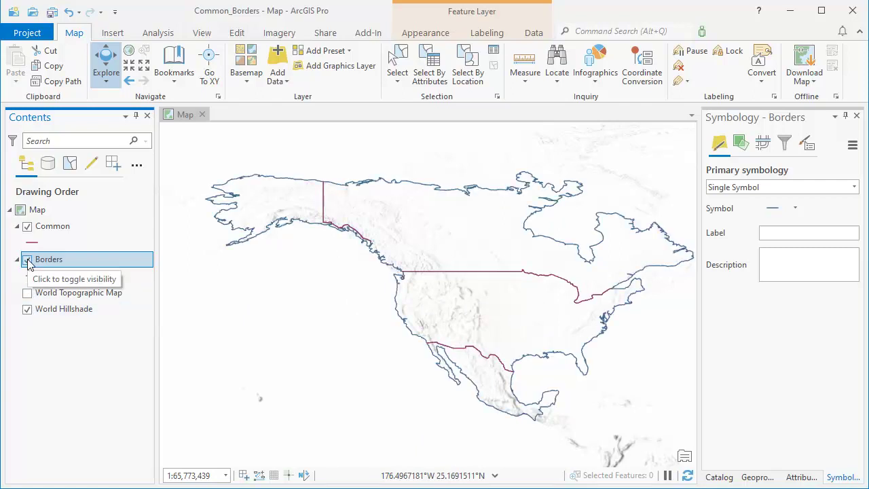
click(27, 261)
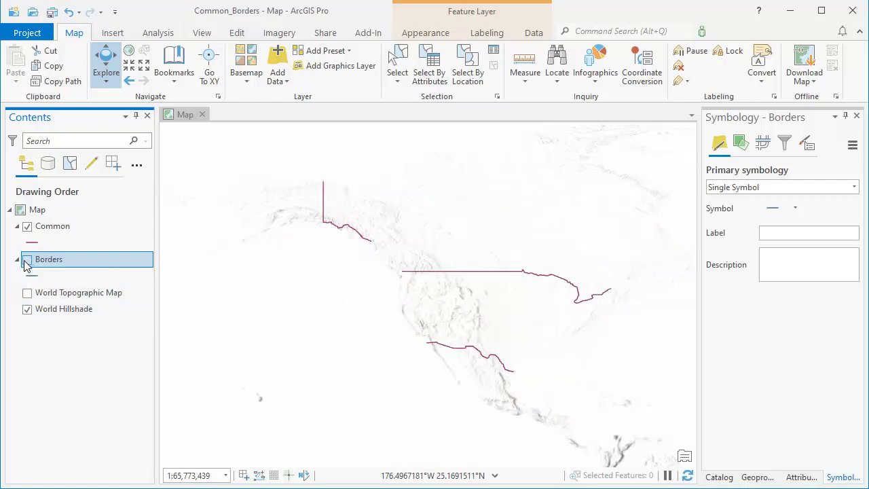
Step: Inspect the attributes of each Common border line on the map, close the pop-ups, and show the Borders layer again
click(476, 278)
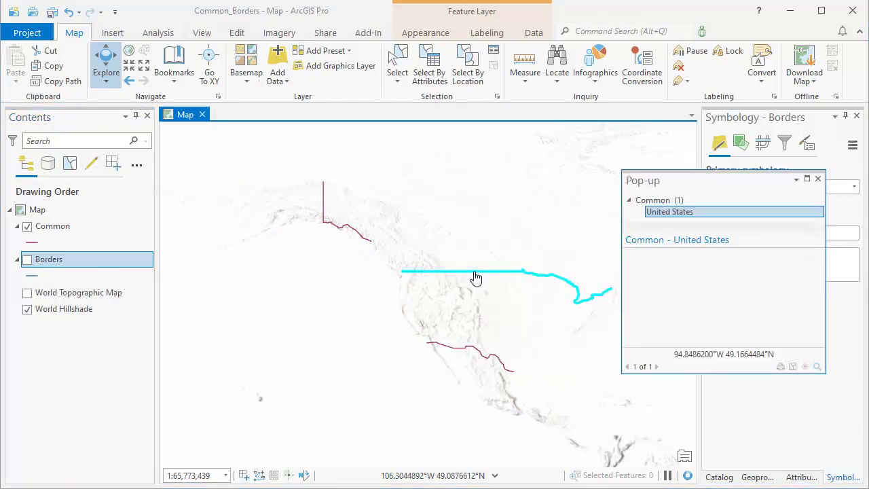
click(819, 180)
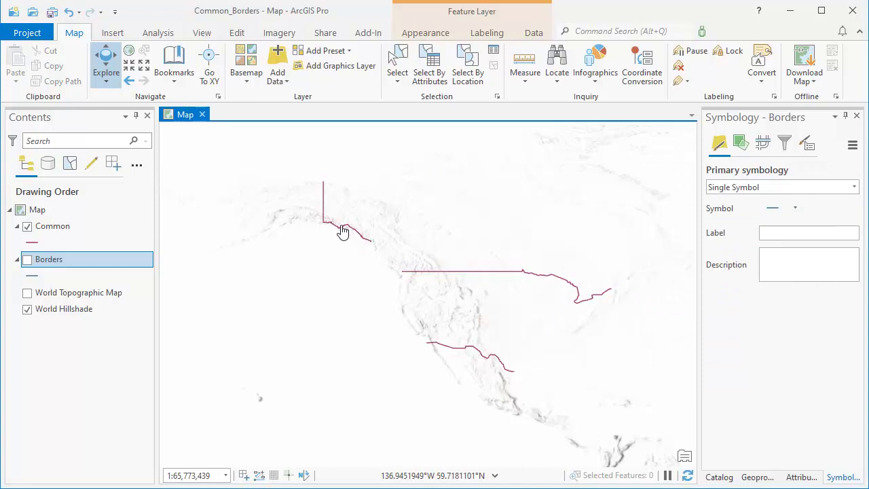
click(342, 228)
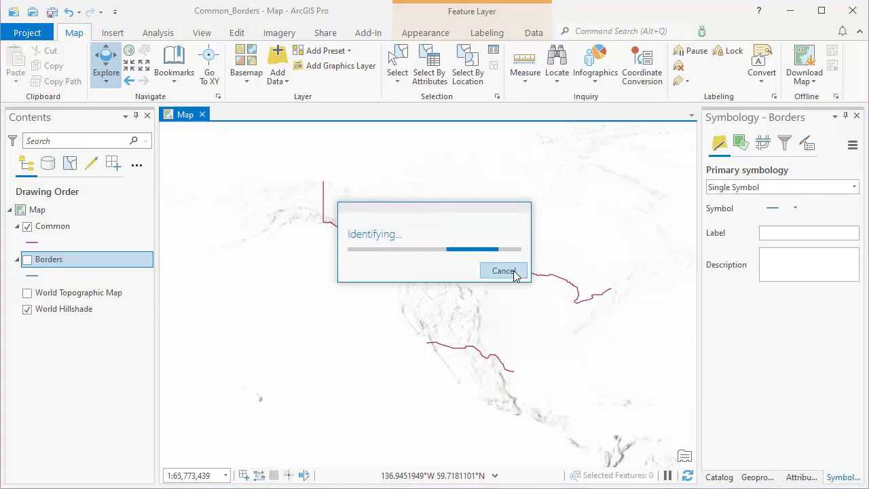
click(514, 274)
click(336, 227)
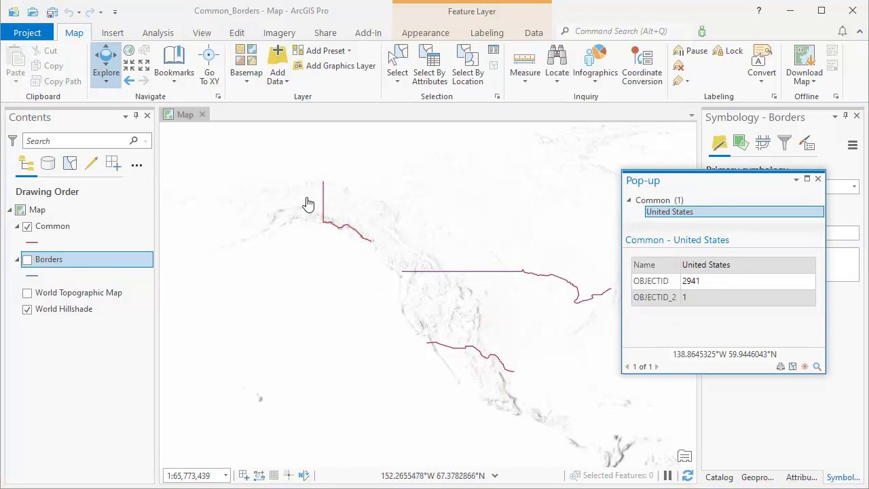
click(817, 179)
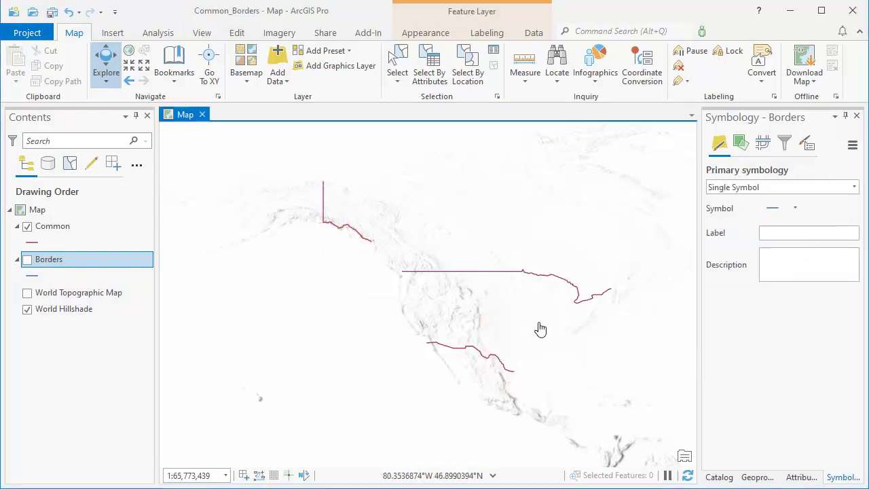
click(465, 348)
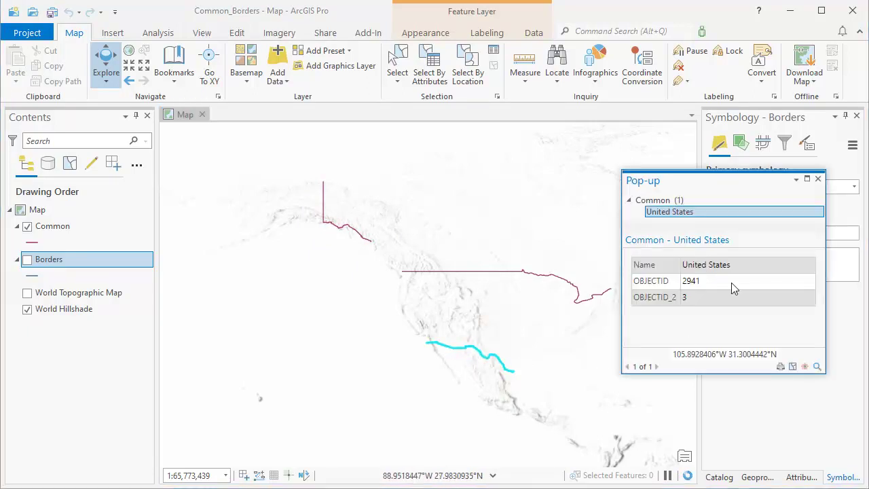
click(818, 179)
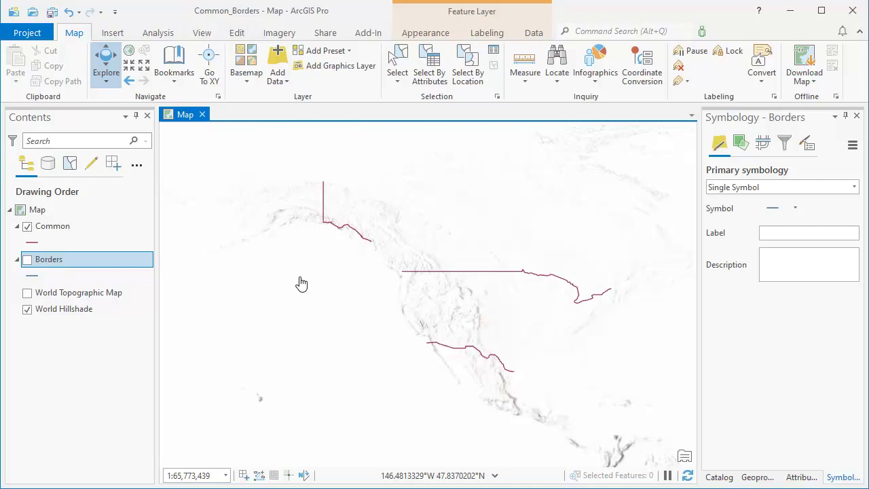
click(27, 260)
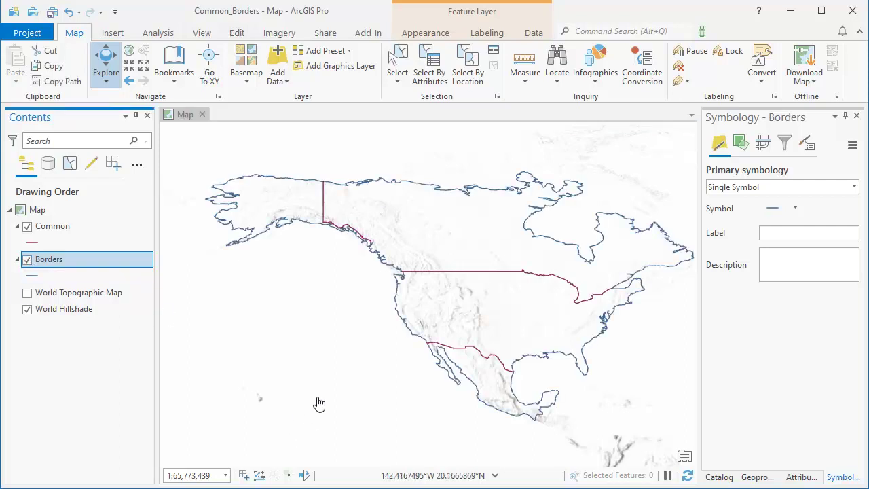